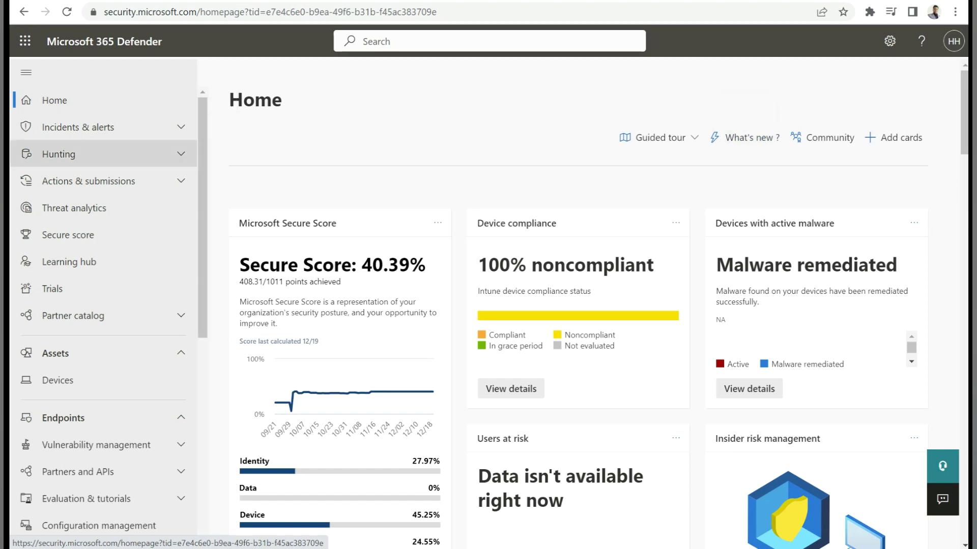
- Turn Web content filtering On in Settings > Endpoints > Advanced features and save preferences
{"action": "scroll", "coordinate": [102, 162], "scroll_direction": "down", "scroll_amount": 8}
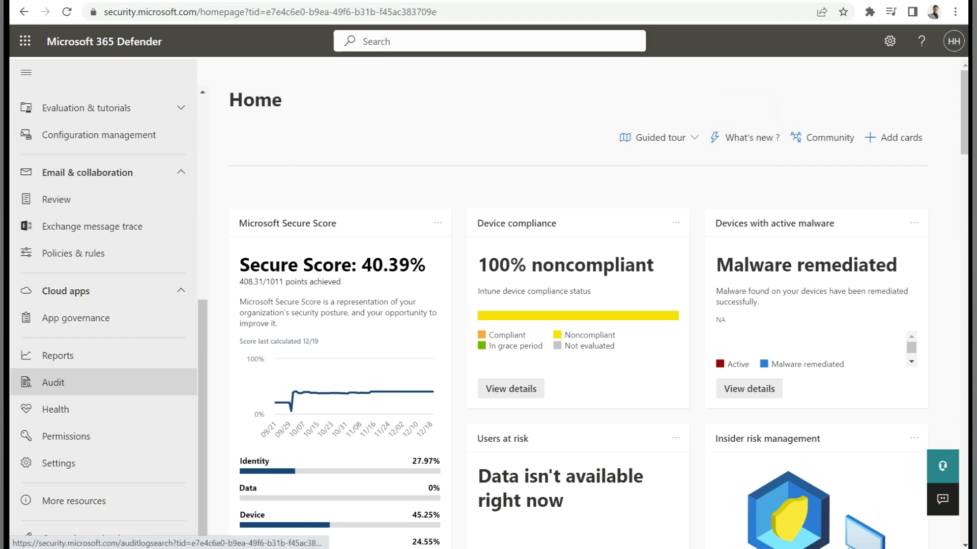
{"action": "left_click", "coordinate": [183, 464]}
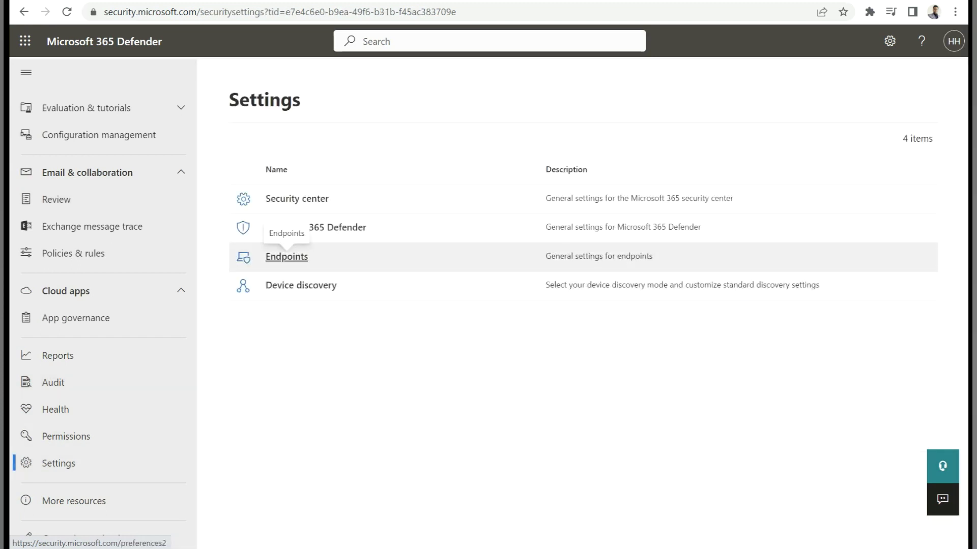
{"action": "left_click", "coordinate": [286, 256]}
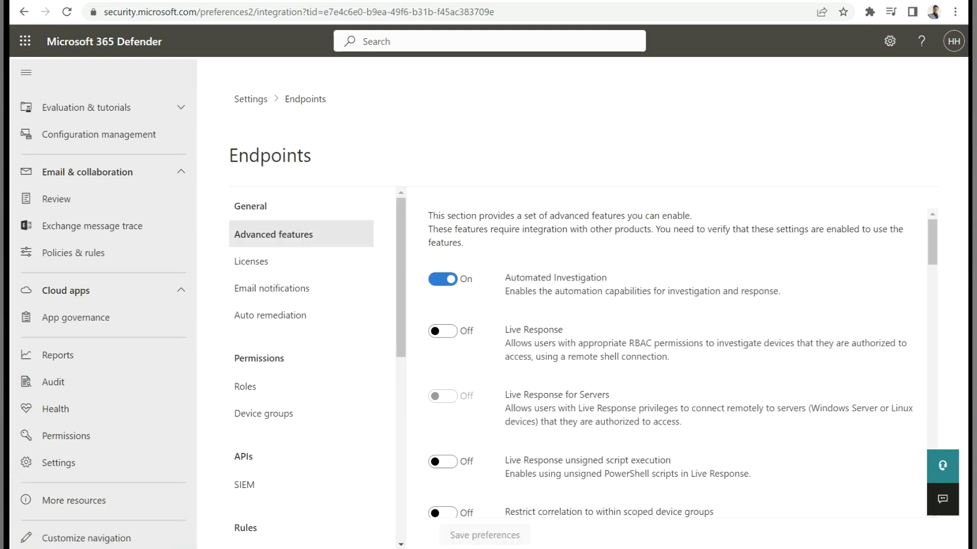
{"action": "scroll", "coordinate": [671, 363], "scroll_direction": "down", "scroll_amount": 10}
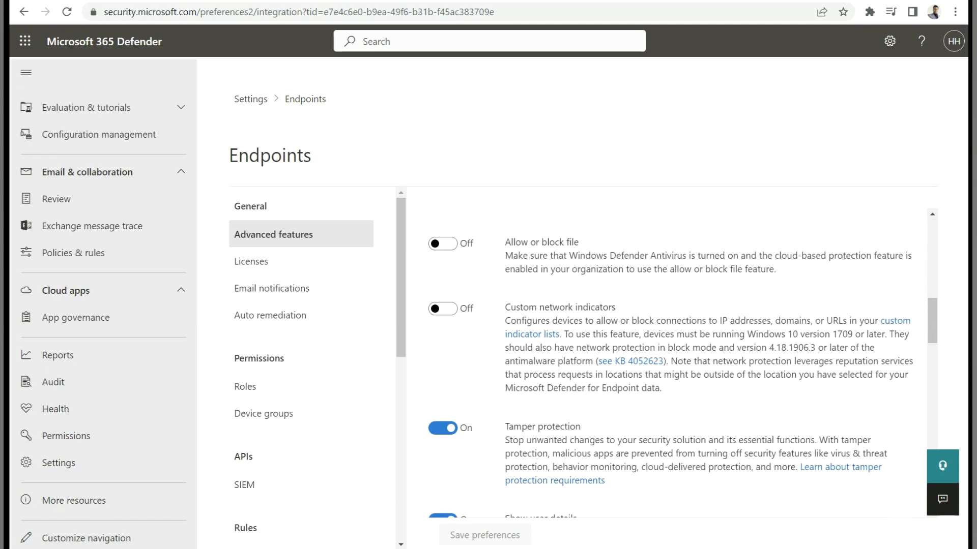
{"action": "scroll", "coordinate": [671, 363], "scroll_direction": "up", "scroll_amount": 4}
{"action": "scroll", "coordinate": [671, 364], "scroll_direction": "down", "scroll_amount": 7}
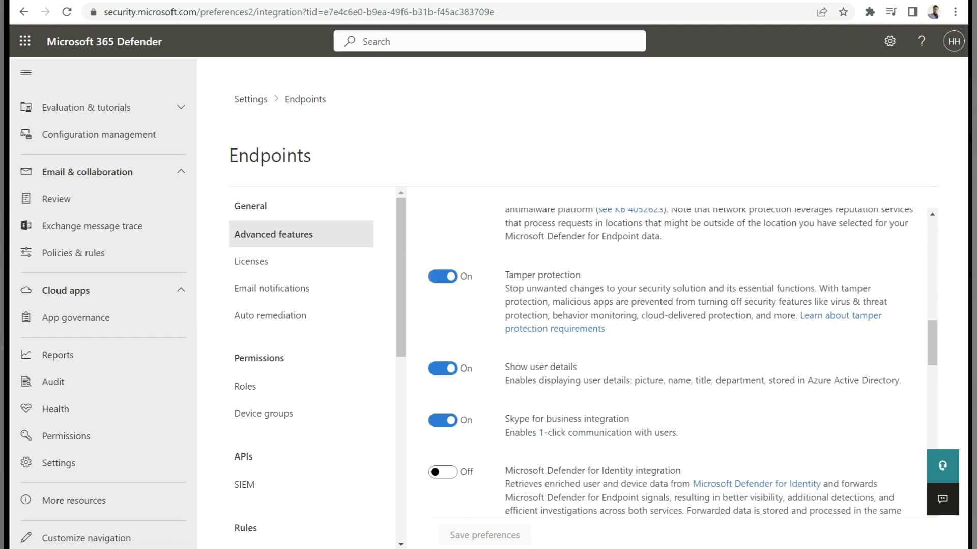
{"action": "scroll", "coordinate": [672, 363], "scroll_direction": "down", "scroll_amount": 4}
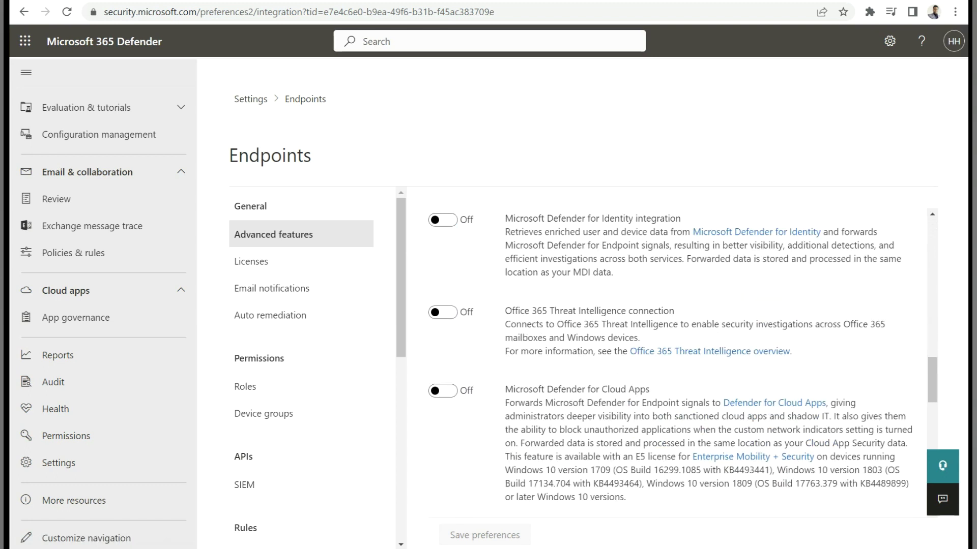
{"action": "scroll", "coordinate": [682, 363], "scroll_direction": "up", "scroll_amount": 6}
{"action": "scroll", "coordinate": [682, 364], "scroll_direction": "down", "scroll_amount": 10}
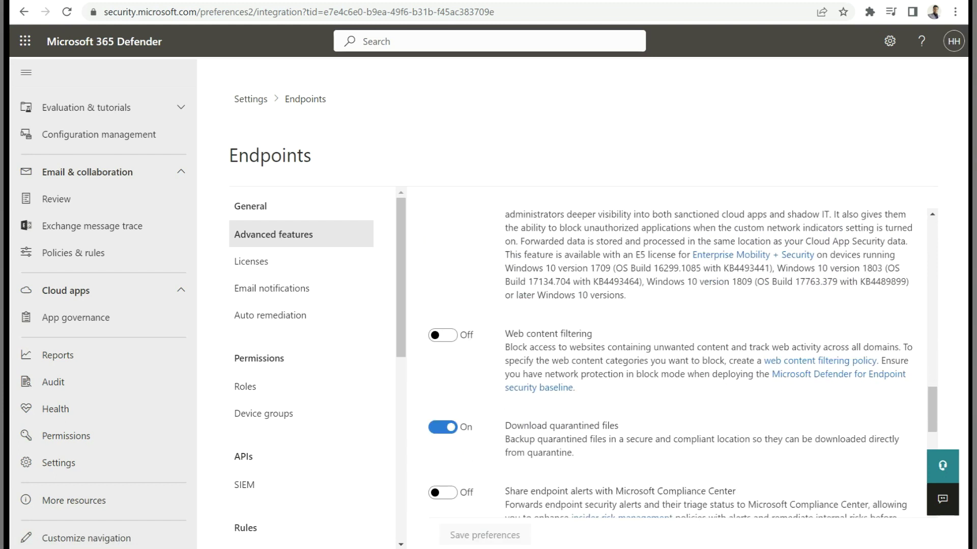
{"action": "left_click_drag", "start_coordinate": [592, 334], "coordinate": [505, 334]}
{"action": "left_click", "coordinate": [442, 335]}
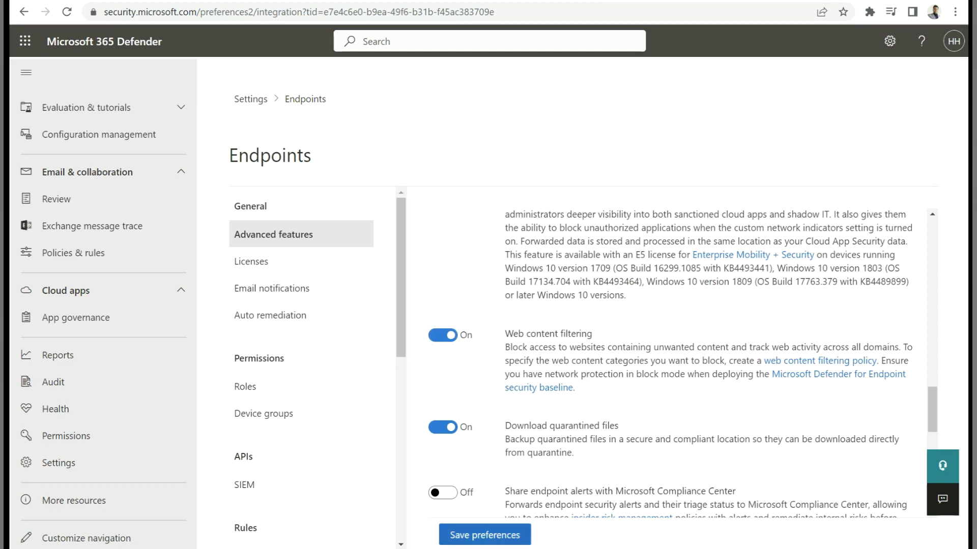
{"action": "left_click", "coordinate": [485, 536]}
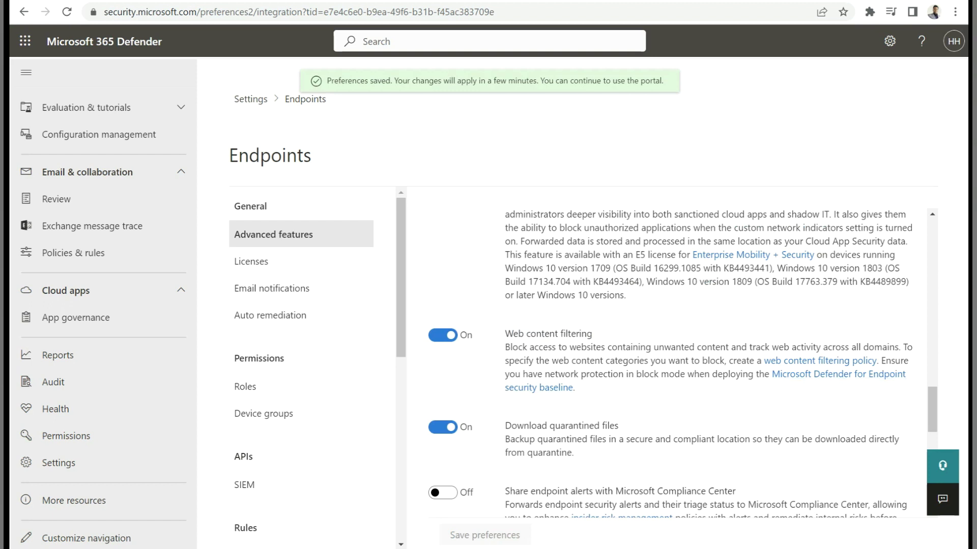
- Go to Rules > Web content filtering and start a new policy with Add item
{"action": "scroll", "coordinate": [301, 315], "scroll_direction": "down", "scroll_amount": 8}
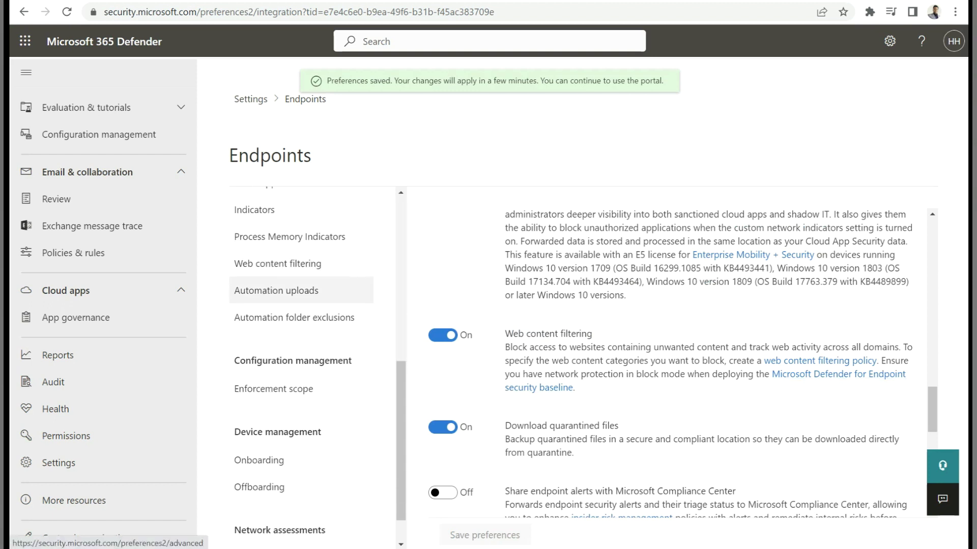
{"action": "scroll", "coordinate": [301, 330], "scroll_direction": "up", "scroll_amount": 2}
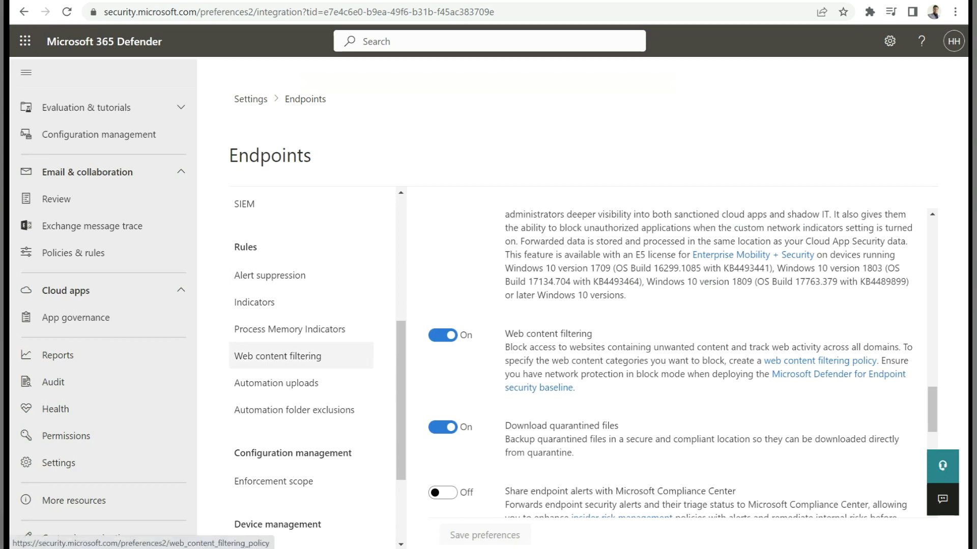
{"action": "left_click", "coordinate": [279, 356]}
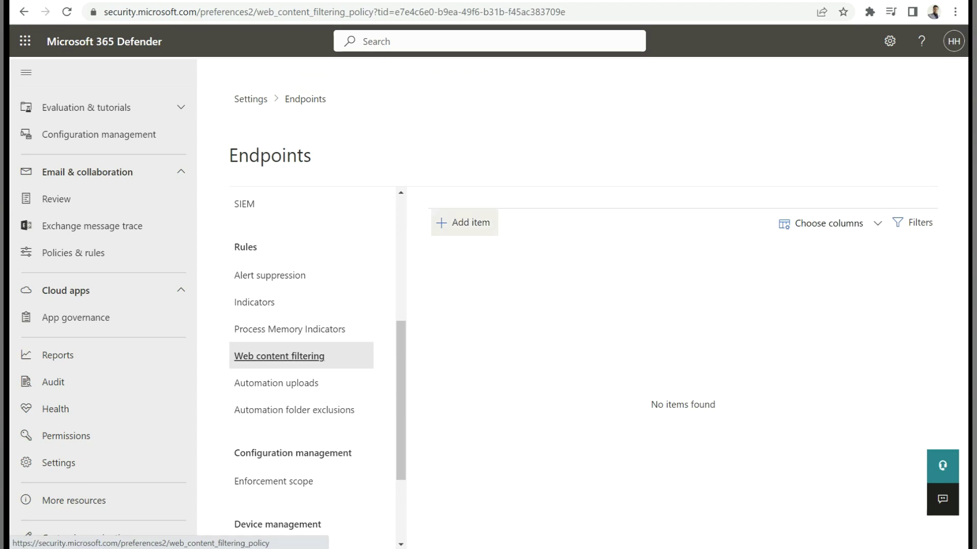
{"action": "left_click", "coordinate": [463, 223]}
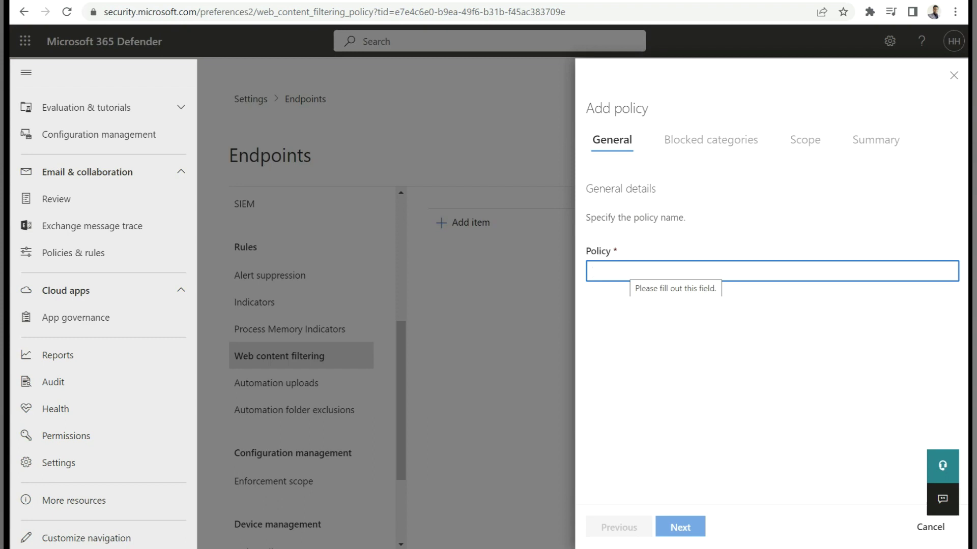
- Create policy 'blocksocialmedia' blocking Leisure > Social networking on all devices, and save it
{"action": "type", "text": "block"}
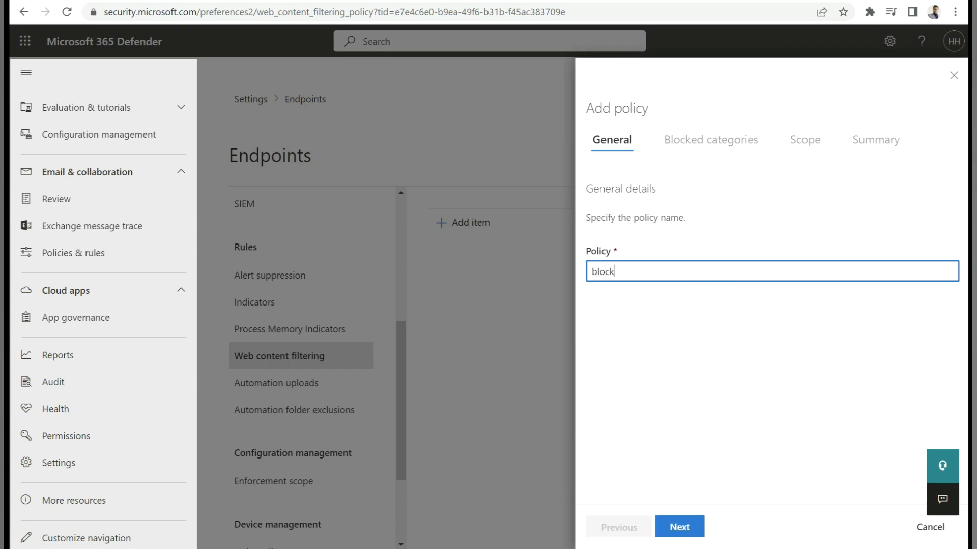
{"action": "type", "text": "socialmedia"}
{"action": "left_click", "coordinate": [679, 527]}
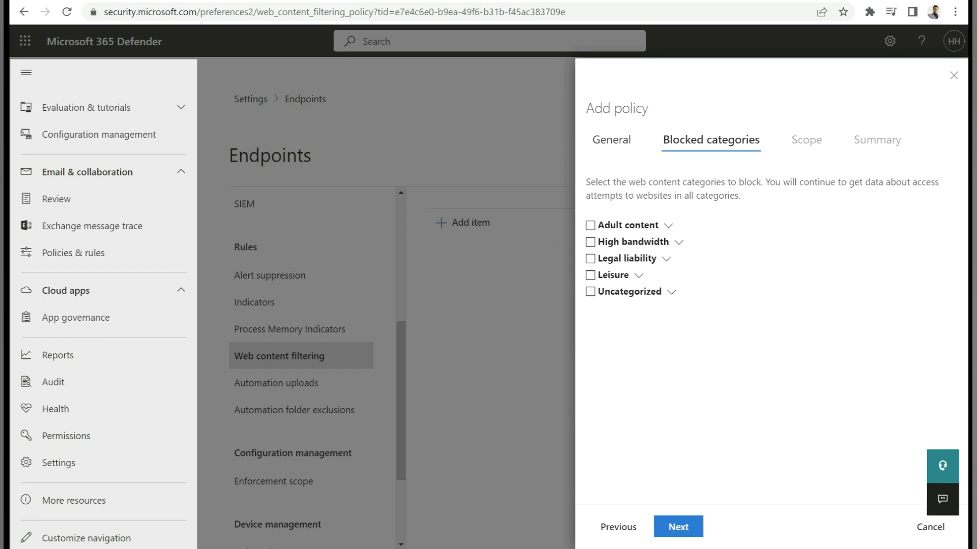
{"action": "left_click", "coordinate": [638, 275]}
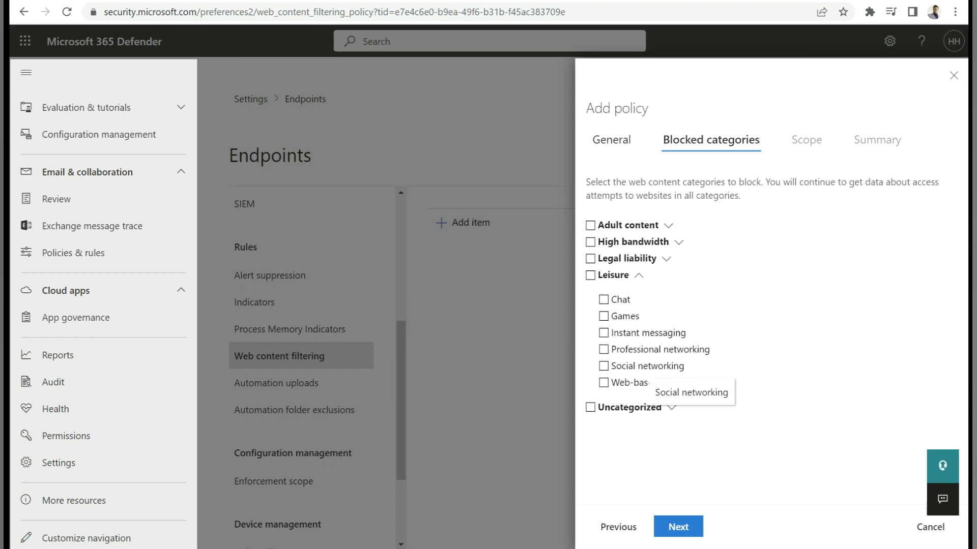
{"action": "left_click", "coordinate": [647, 366]}
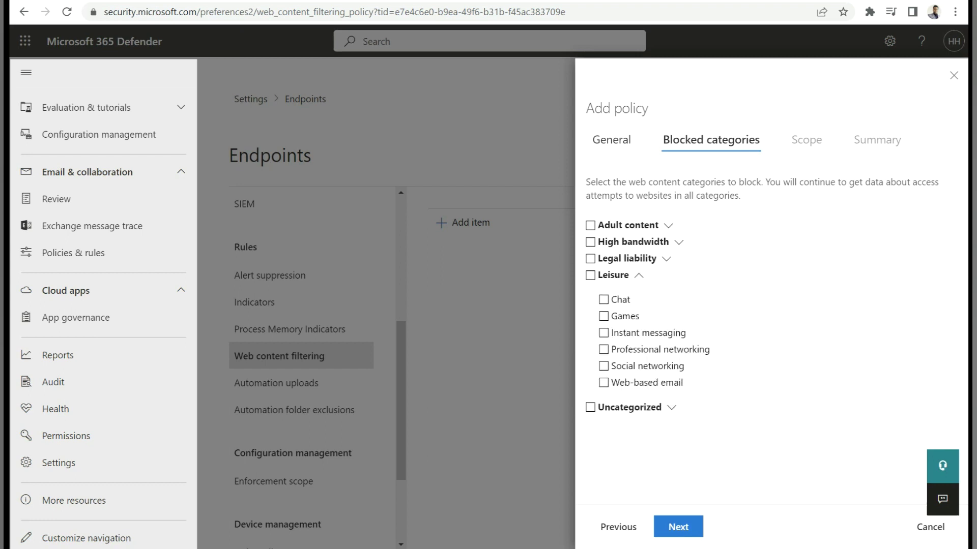
{"action": "left_click", "coordinate": [678, 527]}
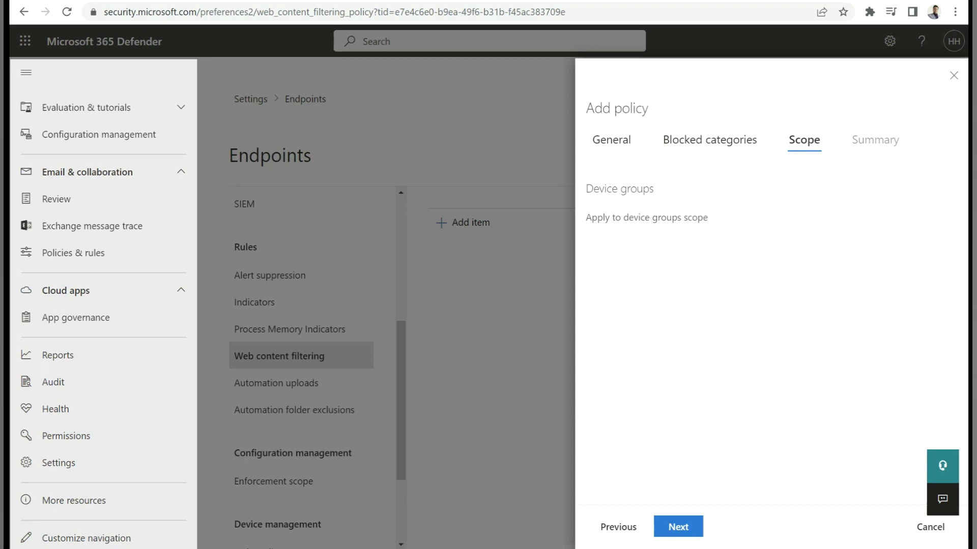
{"action": "key", "text": "Return"}
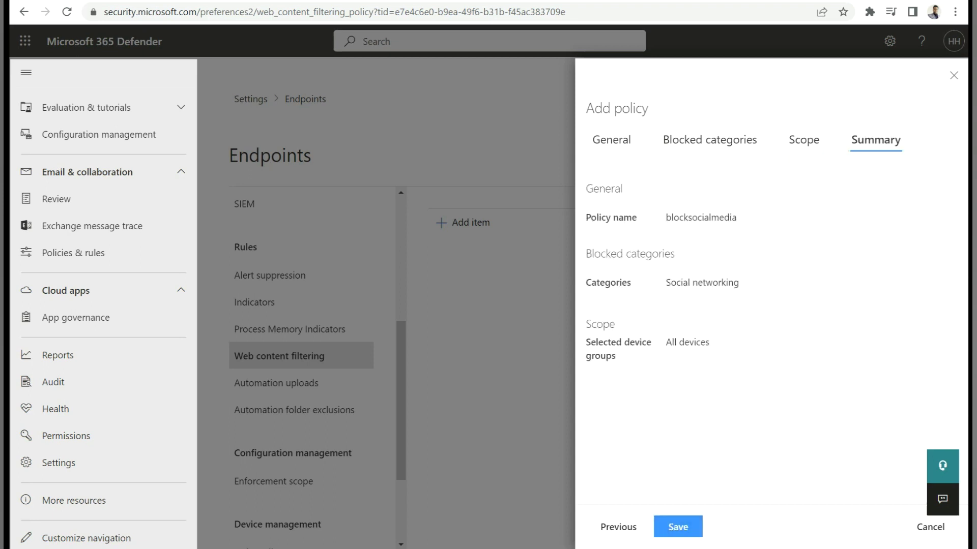
{"action": "key", "text": "Return"}
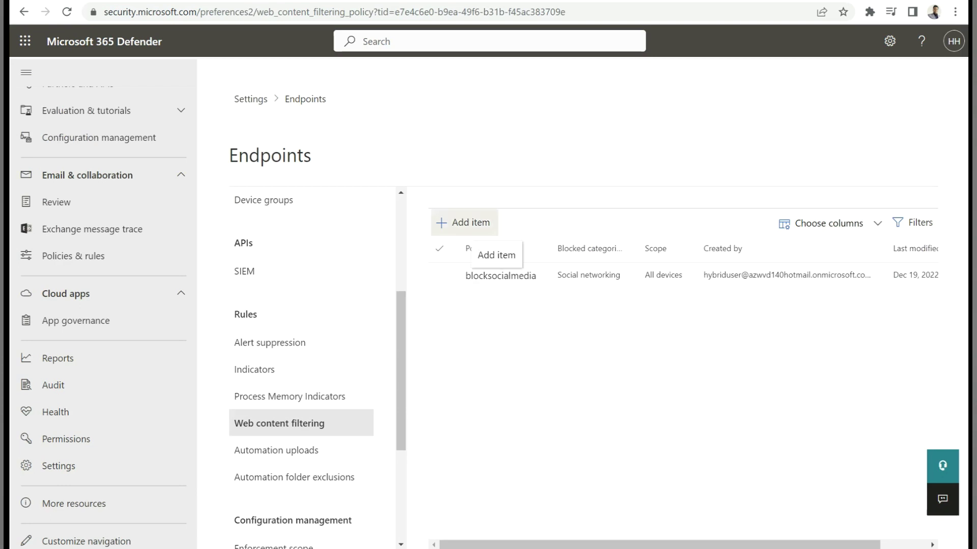
- Start a second policy named 'test' and expand its High bandwidth category
{"action": "left_click", "coordinate": [464, 223]}
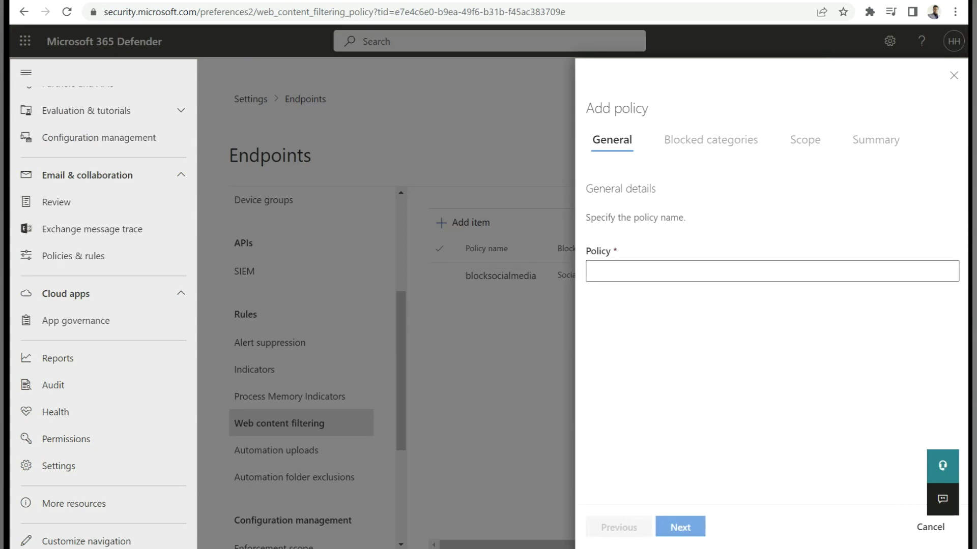
{"action": "left_click", "coordinate": [772, 271]}
{"action": "type", "text": "test"}
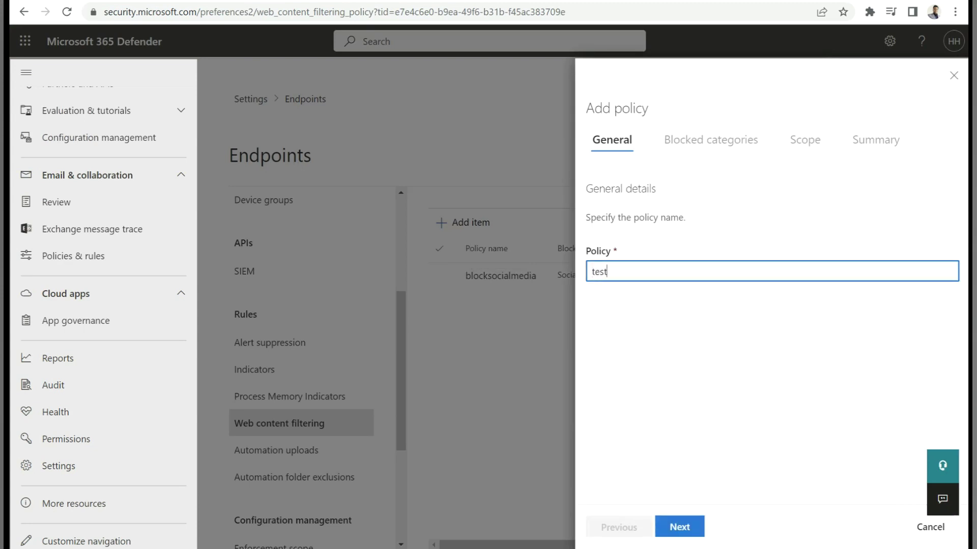
{"action": "key", "text": "Return"}
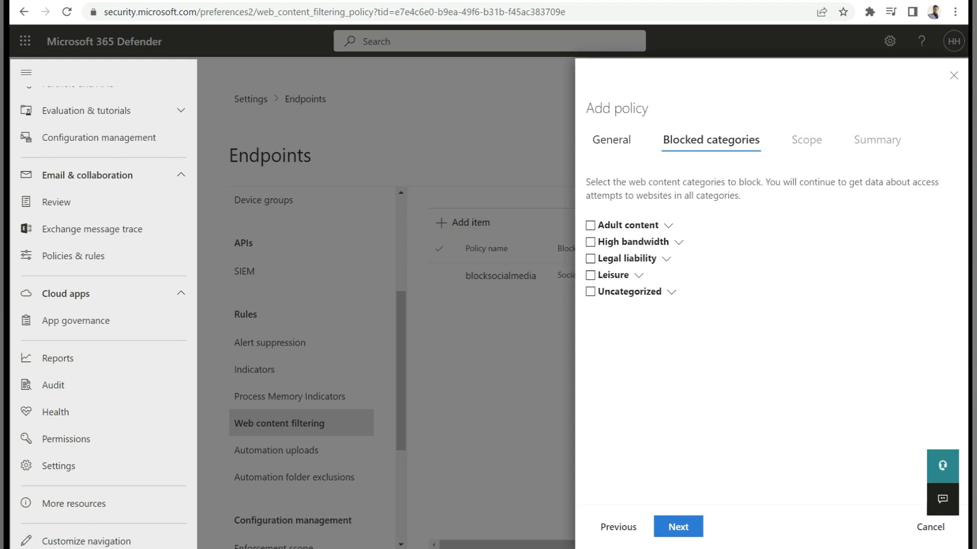
{"action": "left_click", "coordinate": [678, 242]}
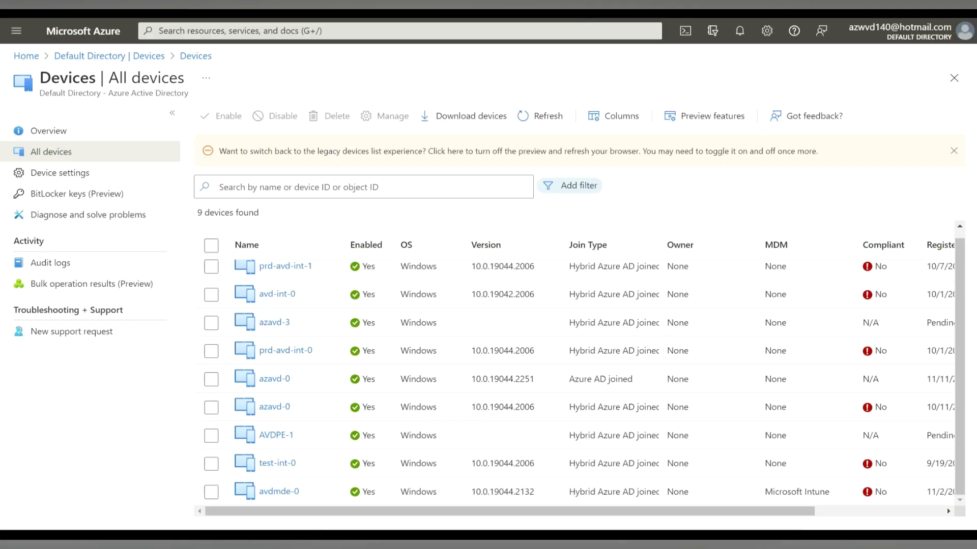
- Begin a search from the Azure portal's top search box
{"action": "left_click", "coordinate": [159, 31]}
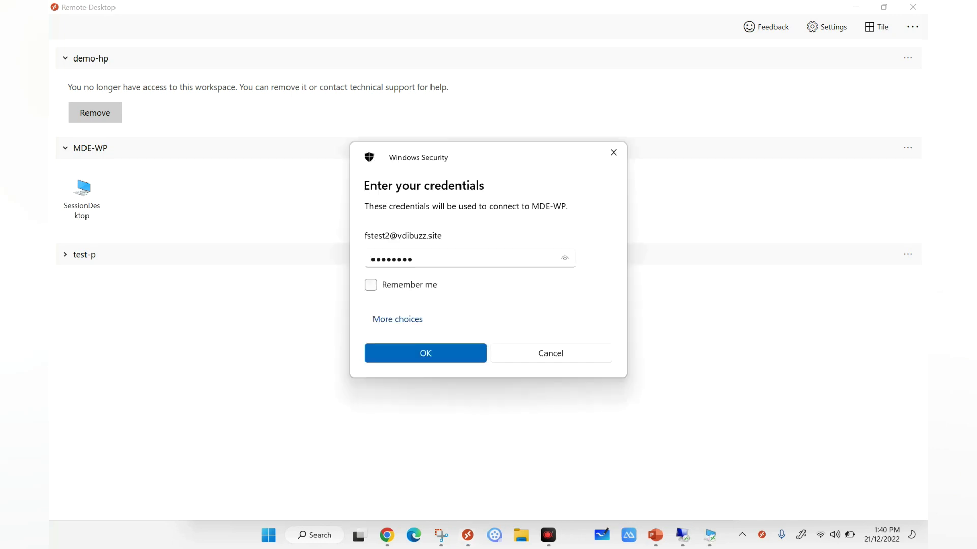
- Submit the entered credentials to connect to SessionDesktop on MDE-WP
{"action": "key", "text": "Return"}
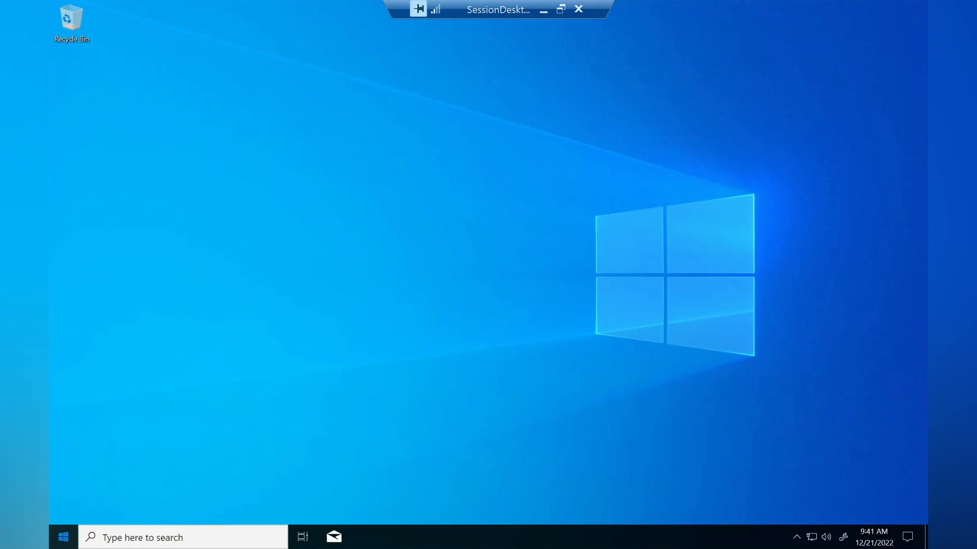
{"action": "key", "text": "super"}
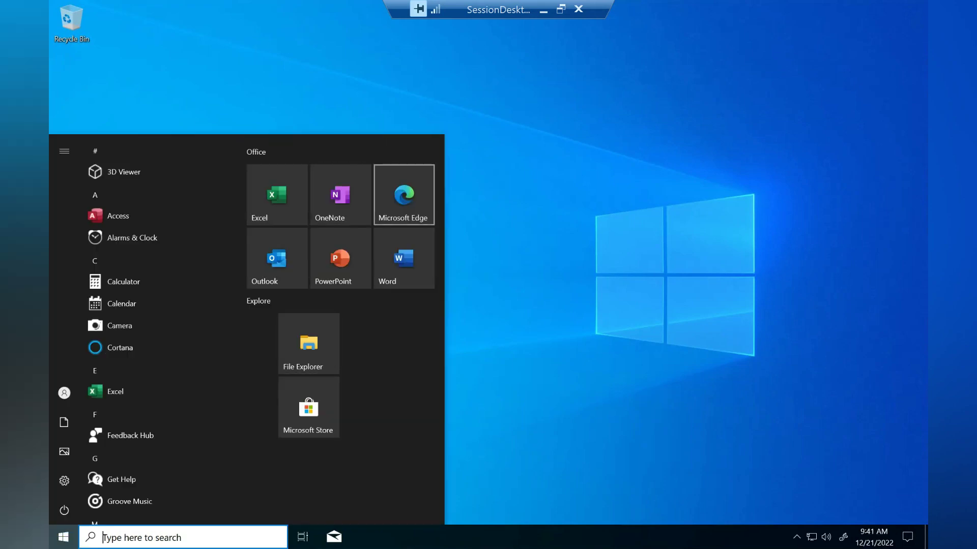
{"action": "left_click", "coordinate": [404, 195]}
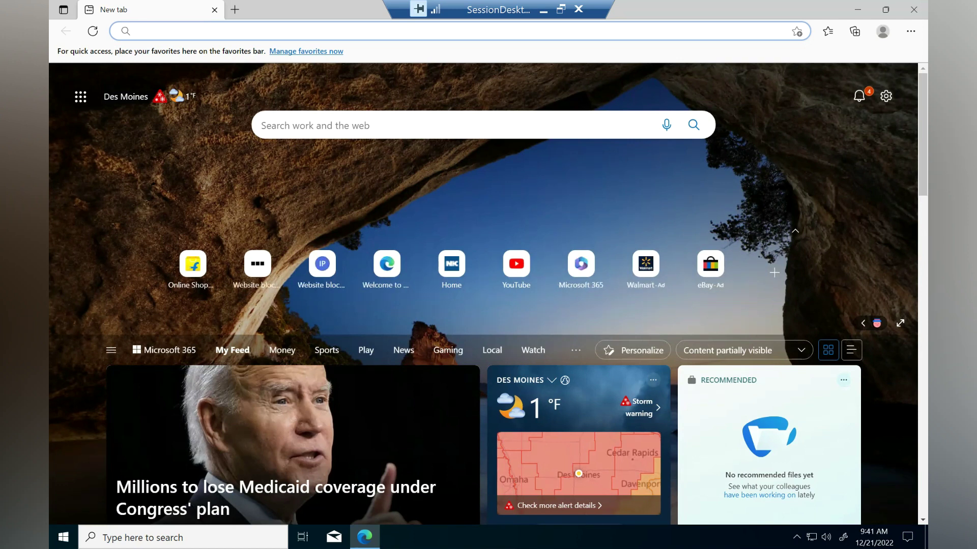
{"action": "type", "text": "w"}
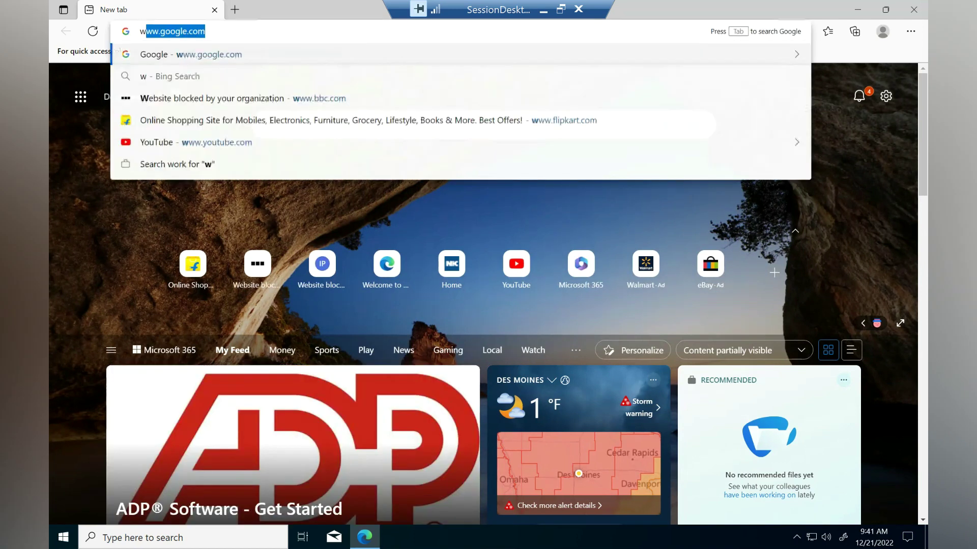
{"action": "type", "text": "ww."}
{"action": "type", "text": "f"}
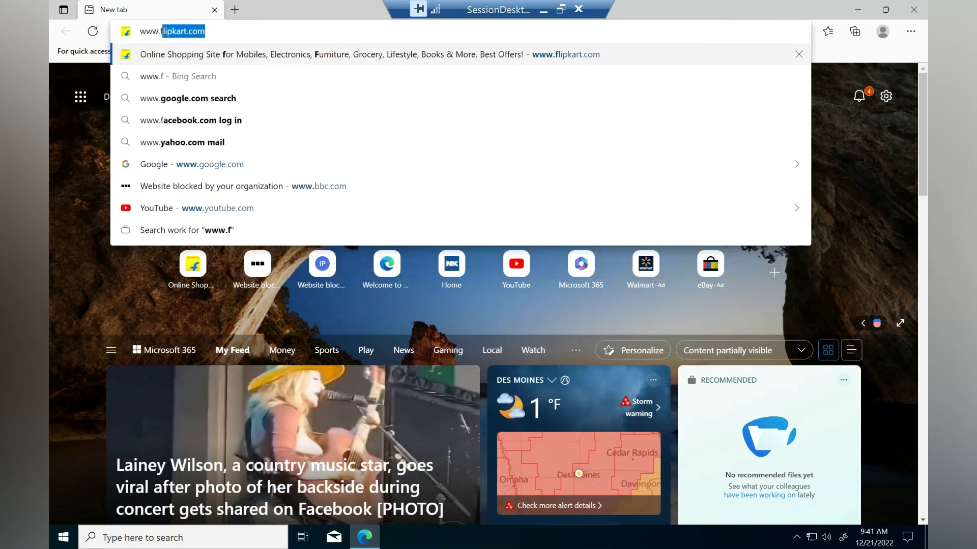
{"action": "type", "text": "ac"}
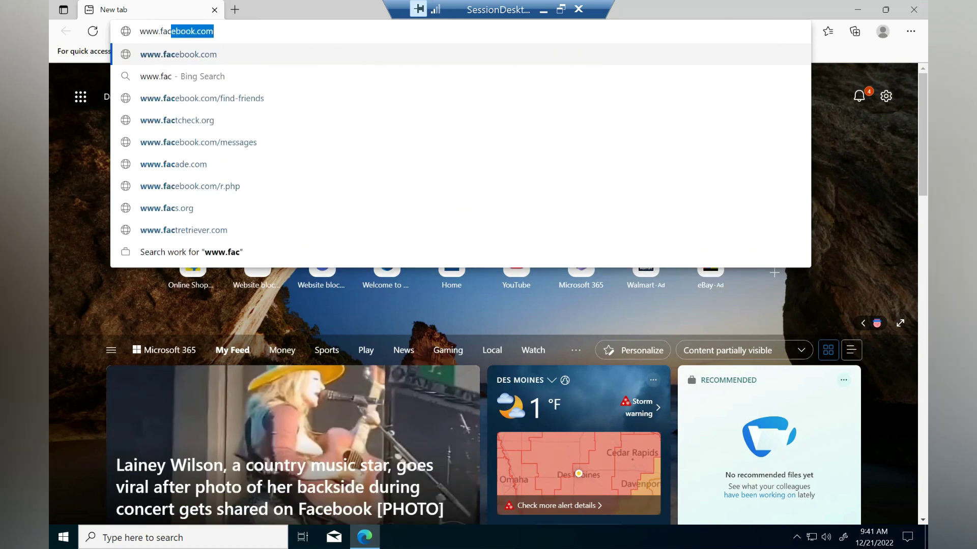
{"action": "key", "text": "Return"}
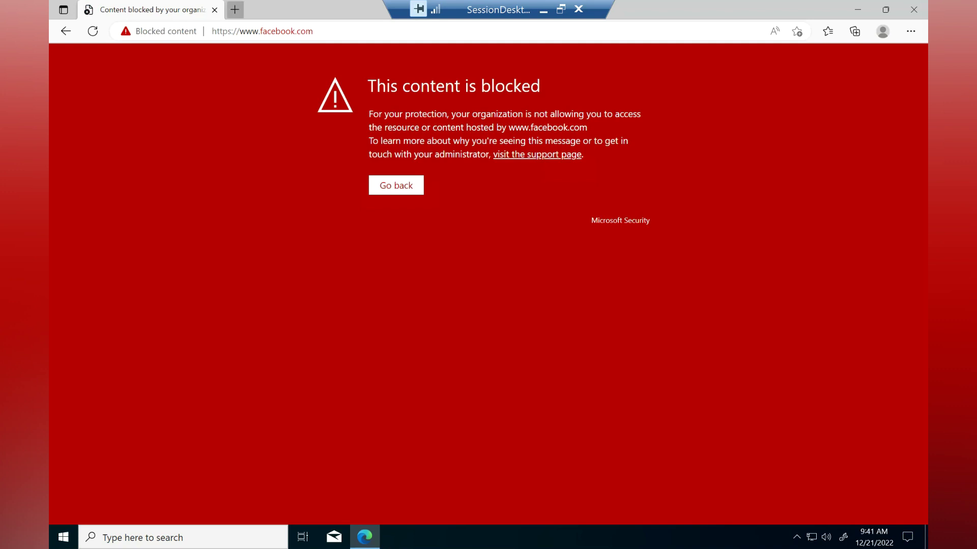
{"action": "left_click", "coordinate": [235, 9]}
{"action": "type", "text": "www.google.com"}
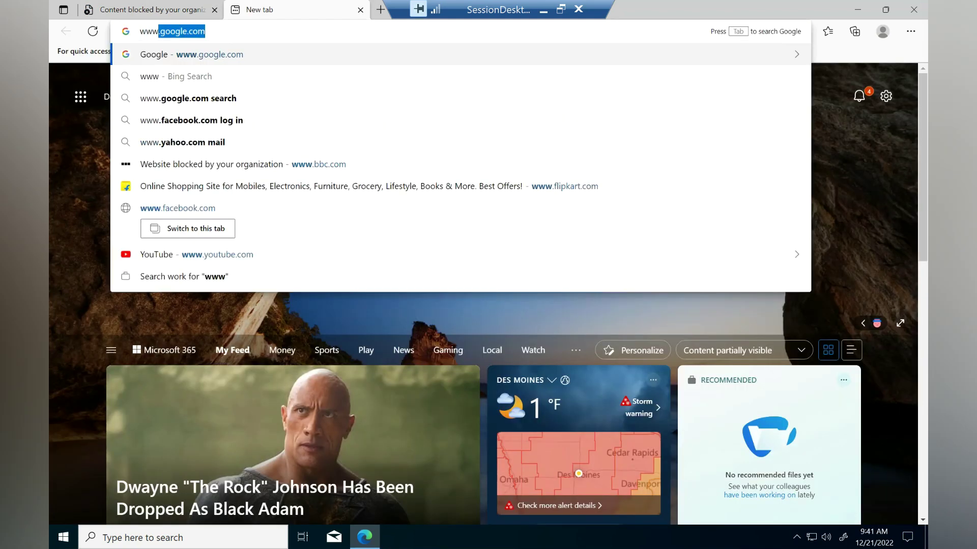
{"action": "key", "text": "Return"}
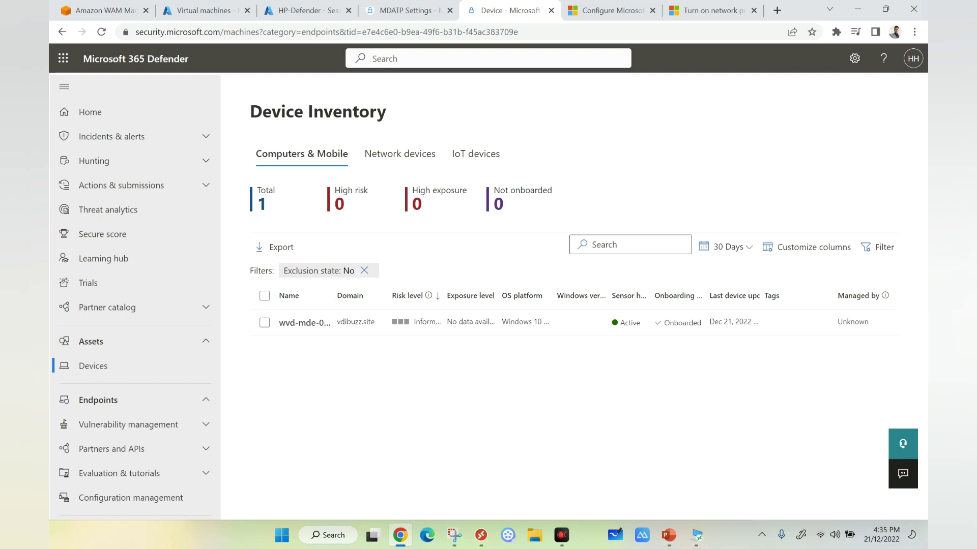
- Turn Custom network indicators On in Endpoints advanced features and save preferences
{"action": "scroll", "coordinate": [97, 437], "scroll_direction": "down", "scroll_amount": 7}
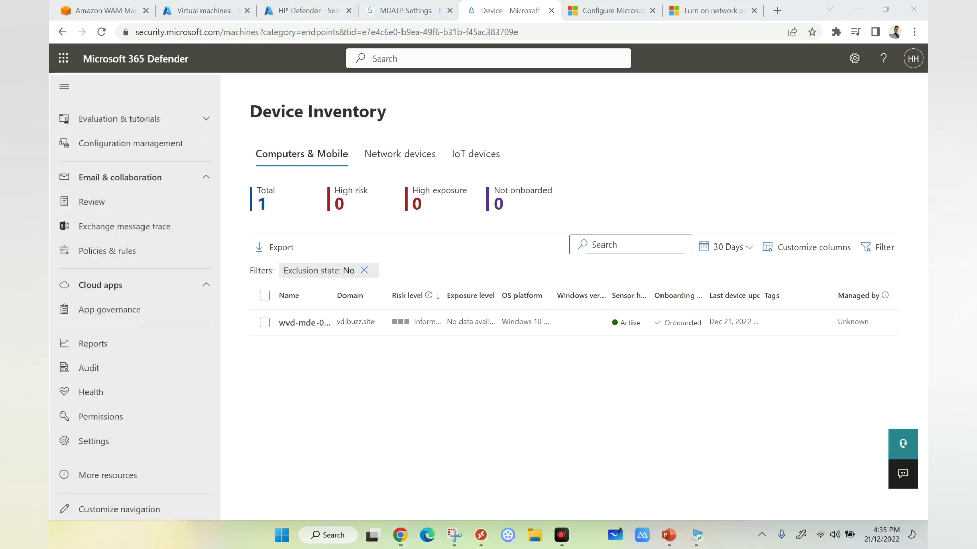
{"action": "left_click", "coordinate": [94, 441]}
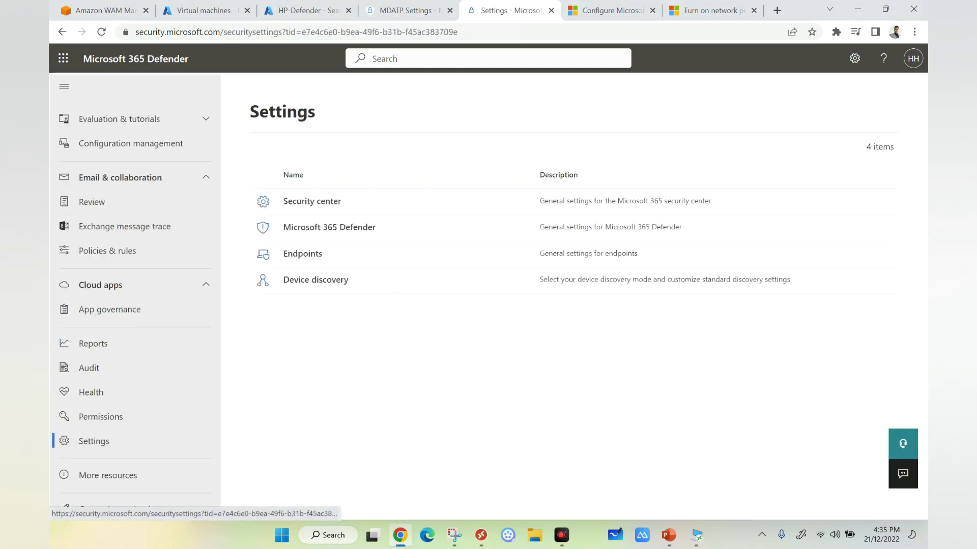
{"action": "left_click", "coordinate": [303, 254]}
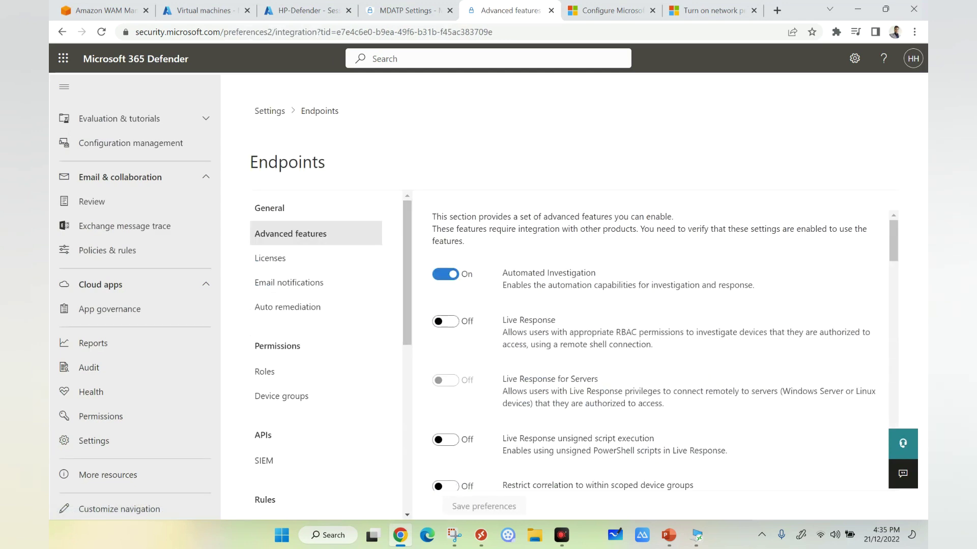
{"action": "scroll", "coordinate": [661, 351], "scroll_direction": "down", "scroll_amount": 4}
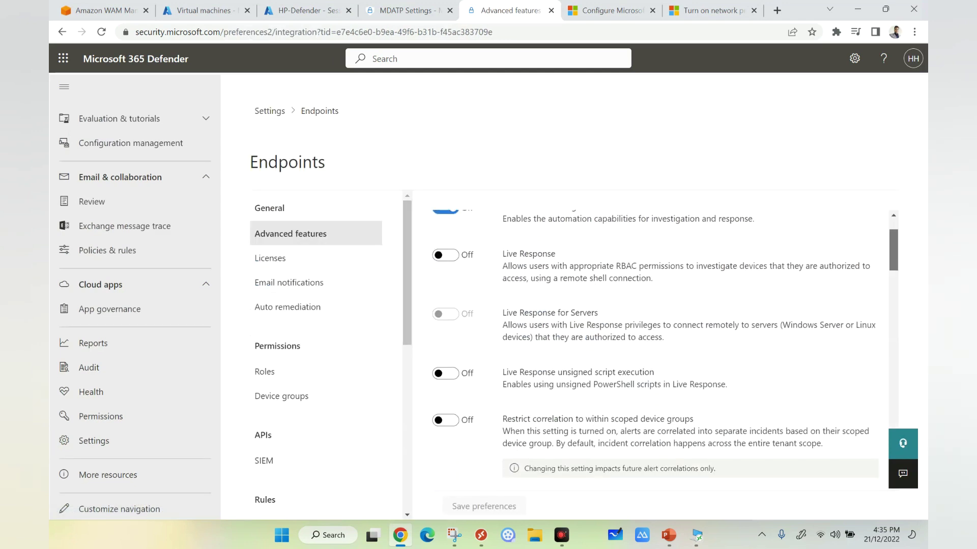
{"action": "scroll", "coordinate": [661, 351], "scroll_direction": "down", "scroll_amount": 5}
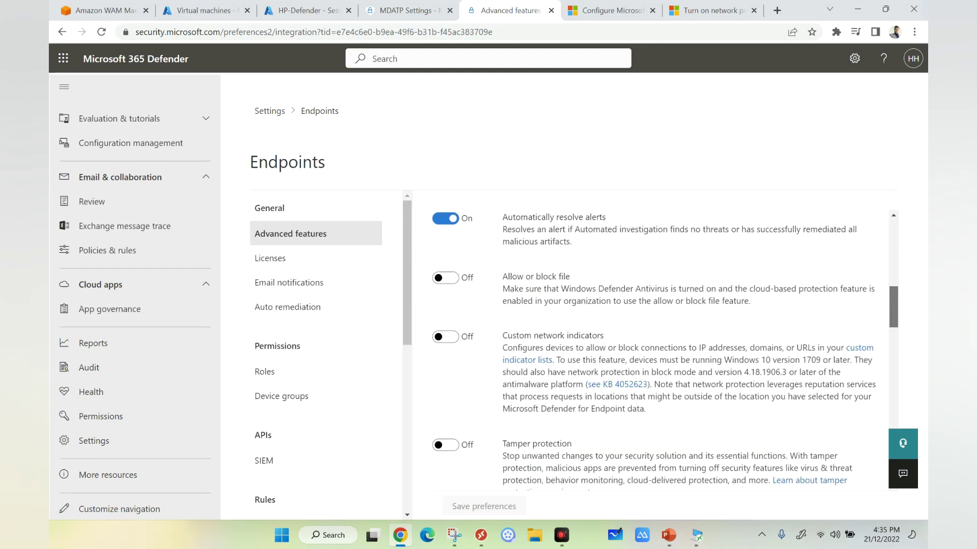
{"action": "left_click", "coordinate": [445, 337]}
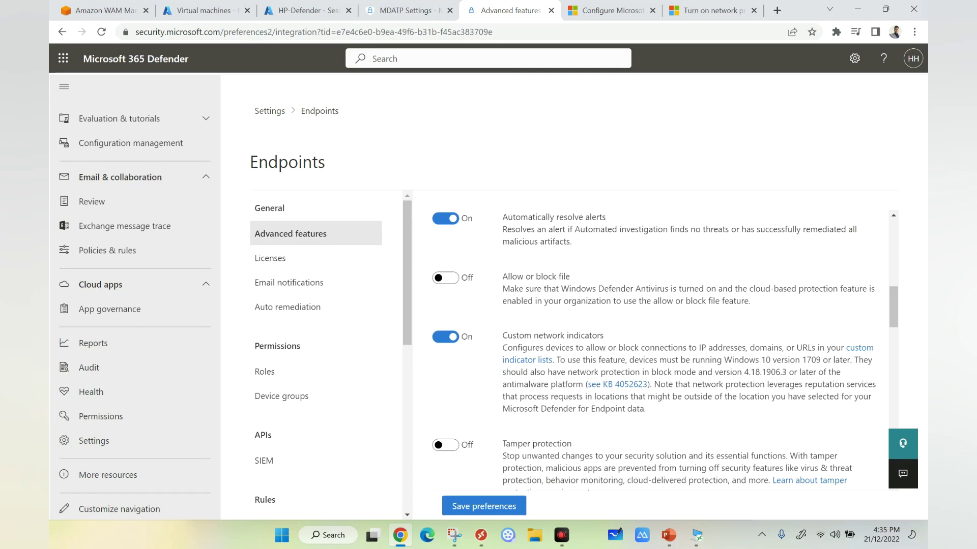
{"action": "left_click_drag", "start_coordinate": [586, 372], "coordinate": [842, 360]}
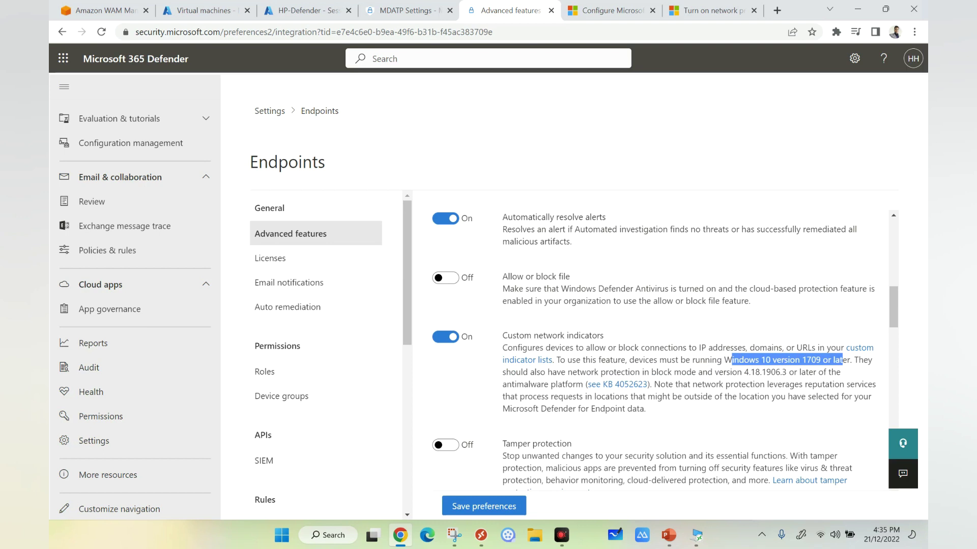
{"action": "left_click", "coordinate": [483, 506]}
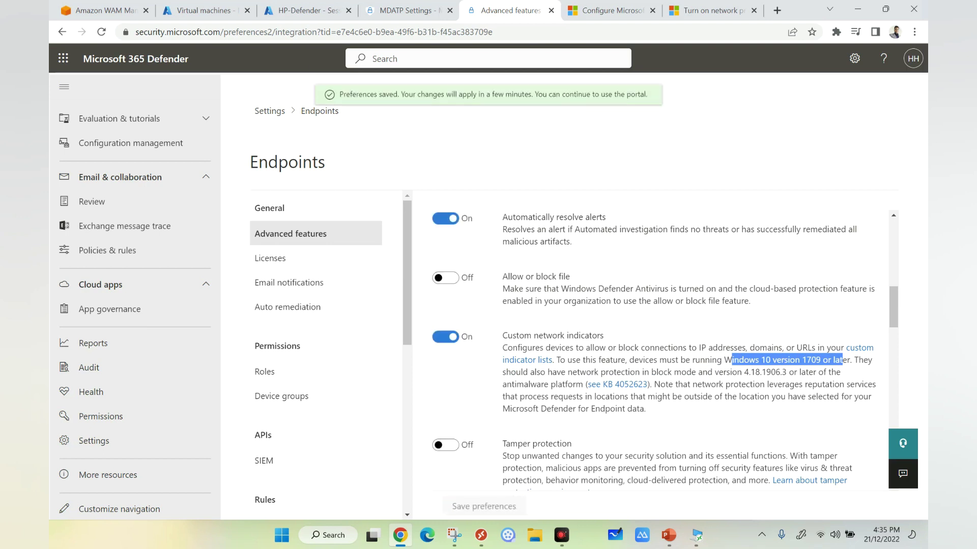
{"action": "scroll", "coordinate": [289, 282], "scroll_direction": "down", "scroll_amount": 4}
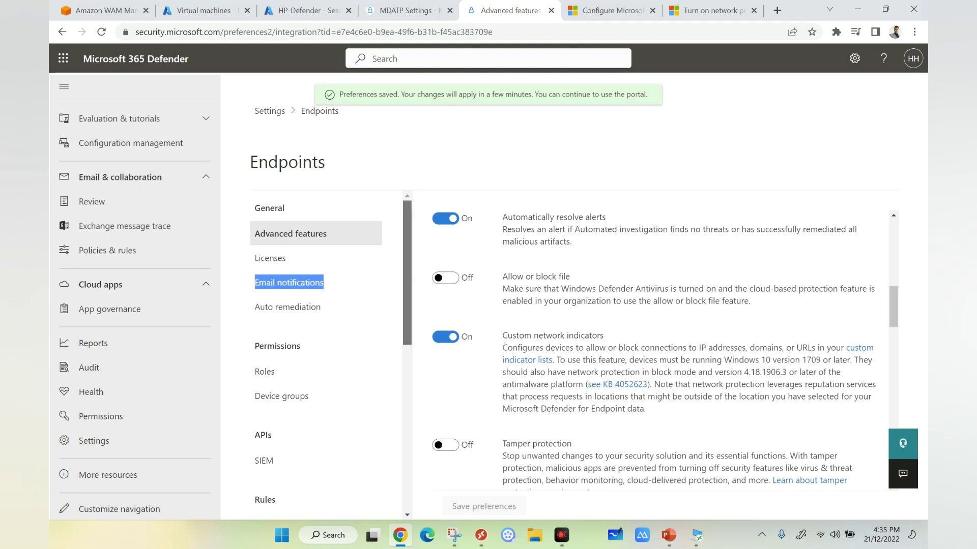
{"action": "scroll", "coordinate": [331, 356], "scroll_direction": "down", "scroll_amount": 1}
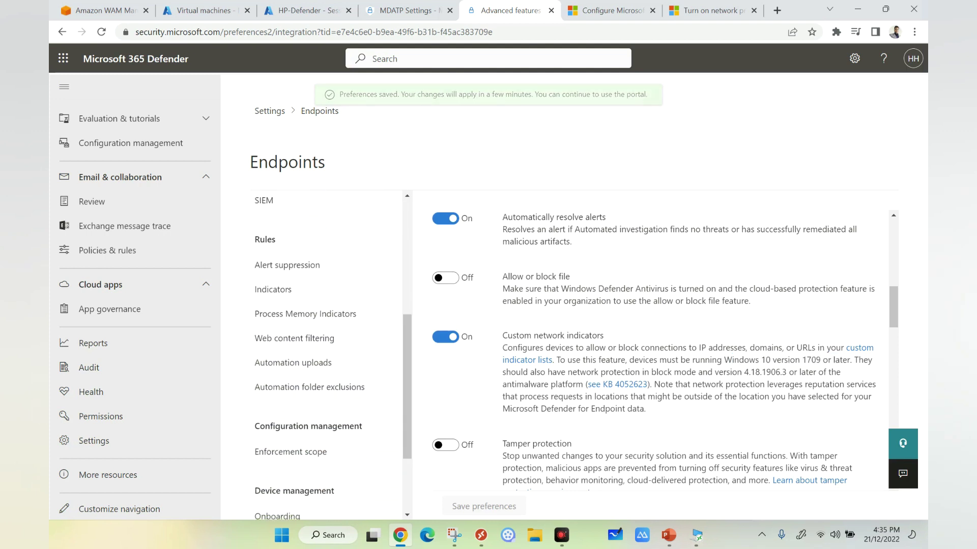
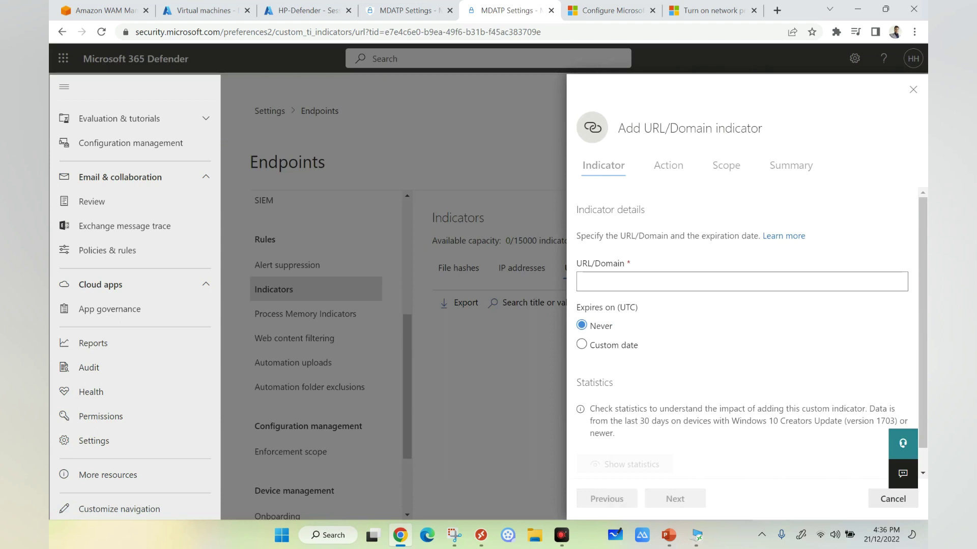
{"action": "type", "text": "s://"}
{"action": "type", "text": "bbc.com"}
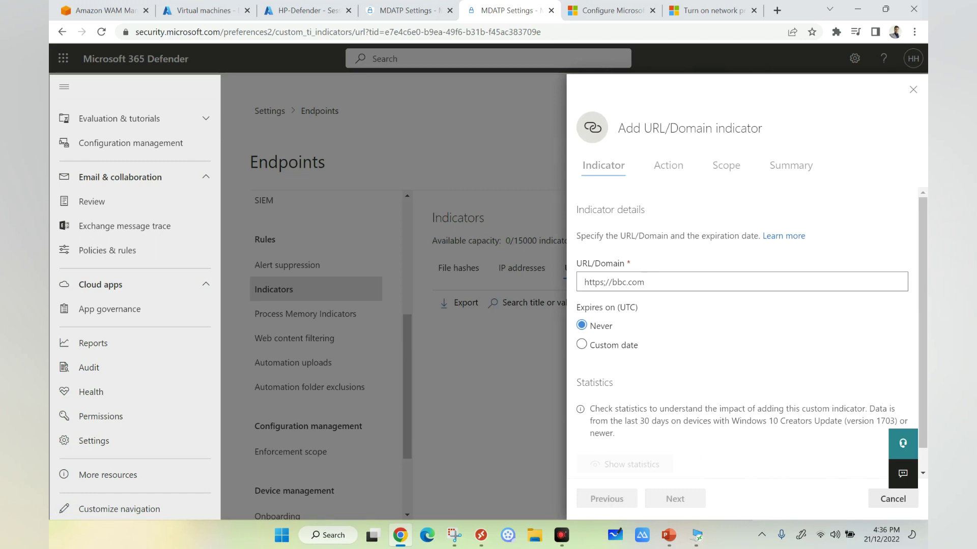
{"action": "type", "text": "www."}
{"action": "key", "text": "BackSpace"}
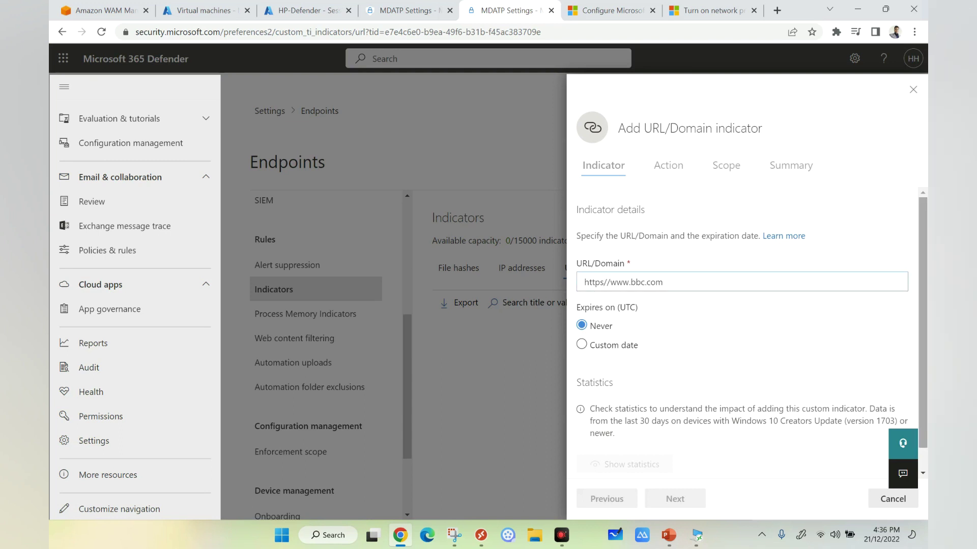
{"action": "type", "text": ":"}
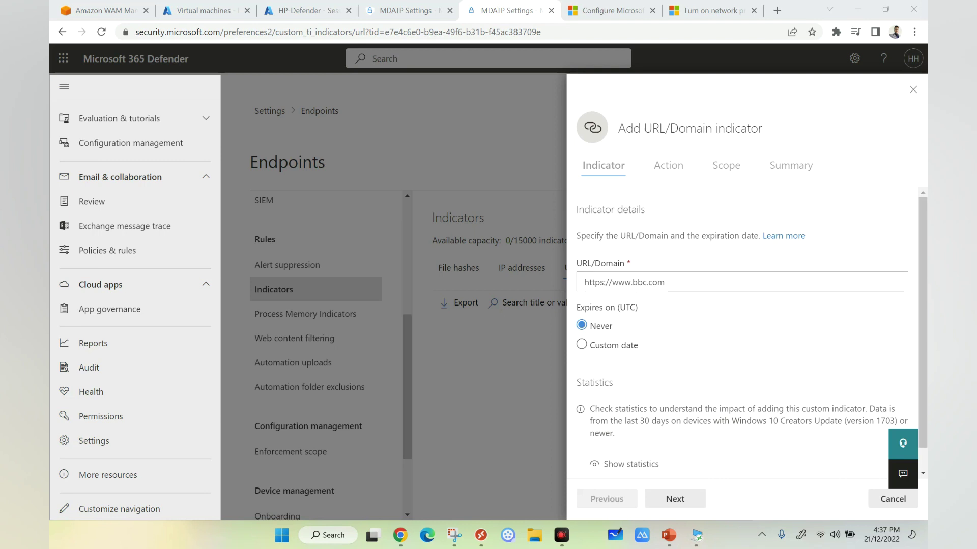
{"action": "left_click", "coordinate": [675, 498]}
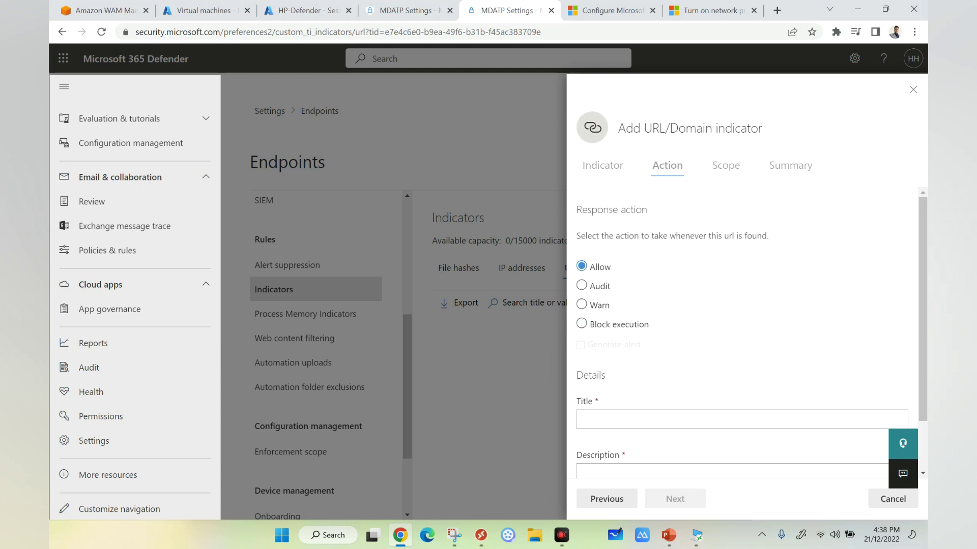
- Make the bbc.com indicator block execution with alert title test-bbc-block and Medium severity
{"action": "left_click", "coordinate": [582, 324]}
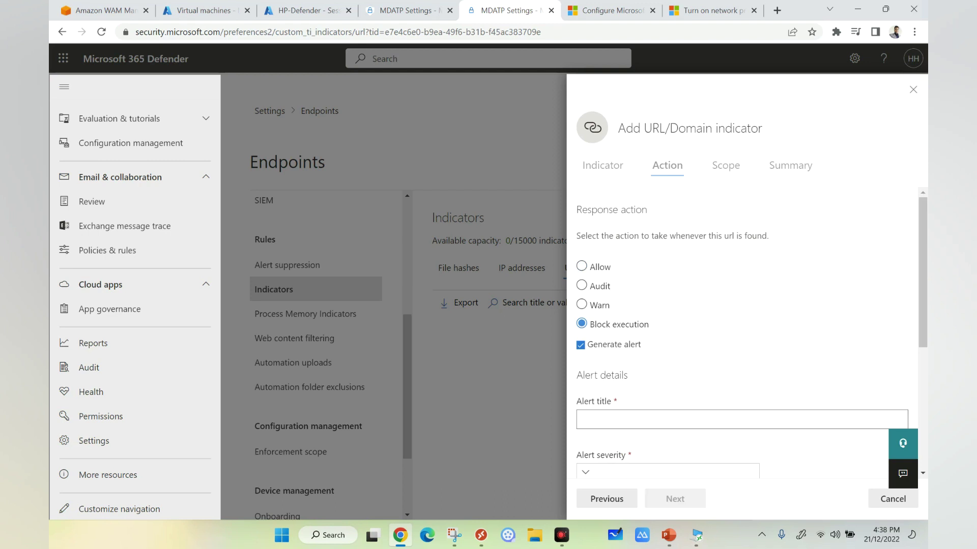
{"action": "type", "text": "test-bbc-block"}
{"action": "key", "text": "ctrl+a"}
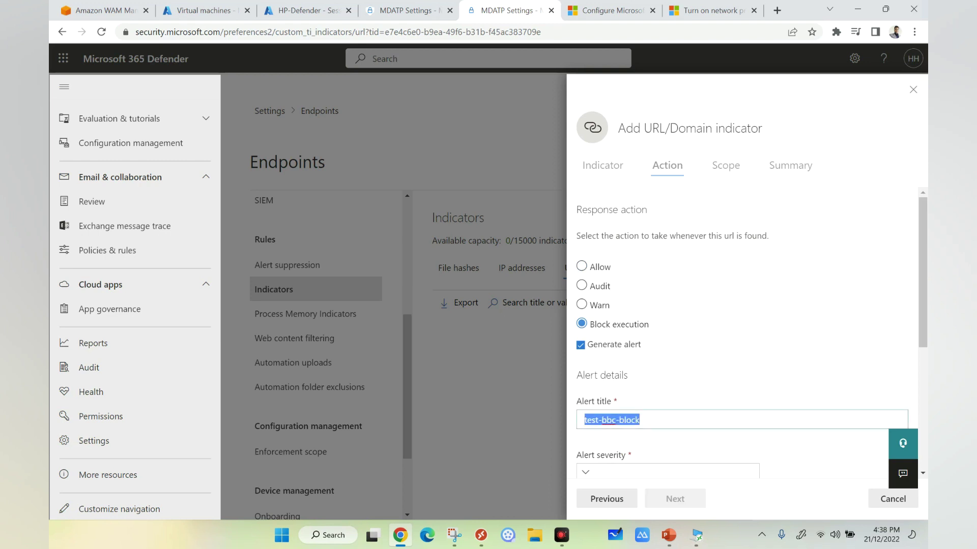
{"action": "scroll", "coordinate": [742, 336], "scroll_direction": "down", "scroll_amount": 2}
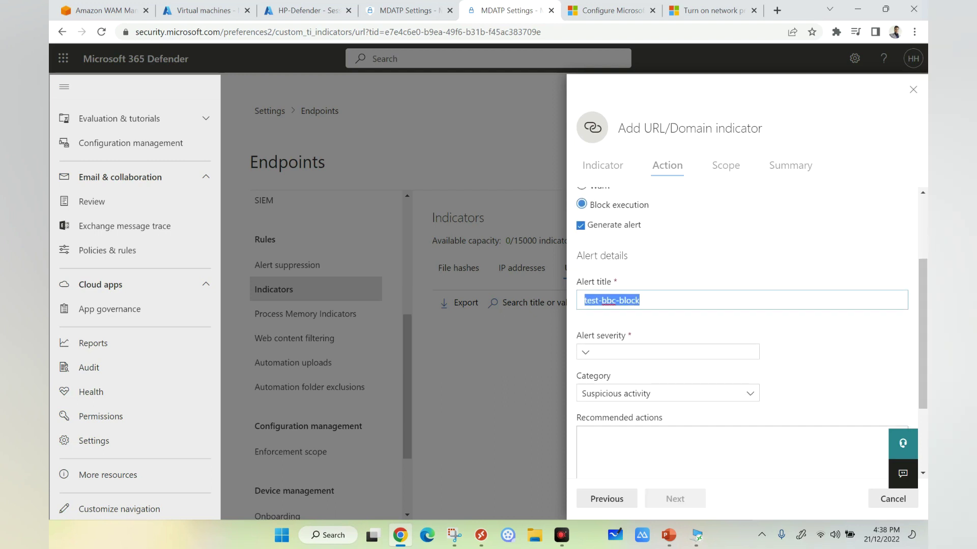
{"action": "left_click", "coordinate": [668, 352]}
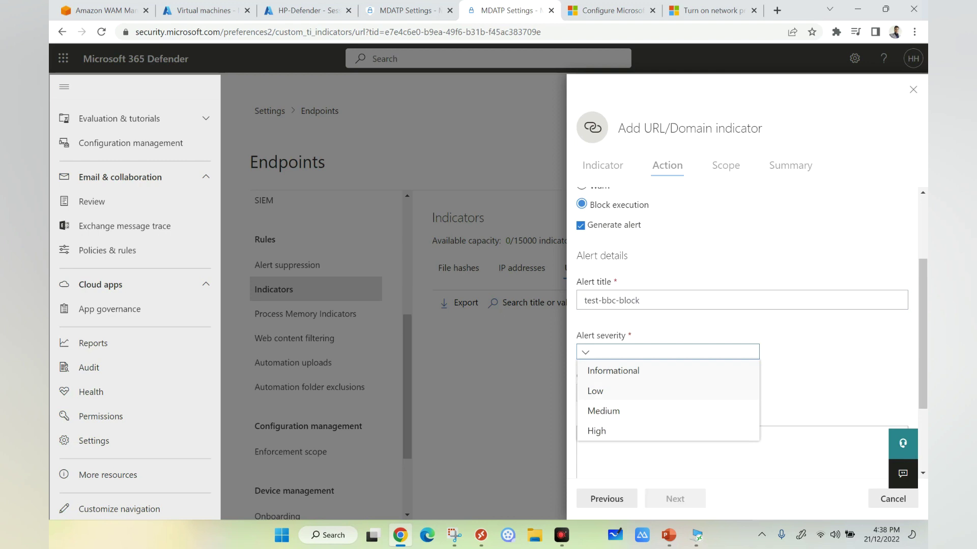
{"action": "left_click", "coordinate": [603, 411]}
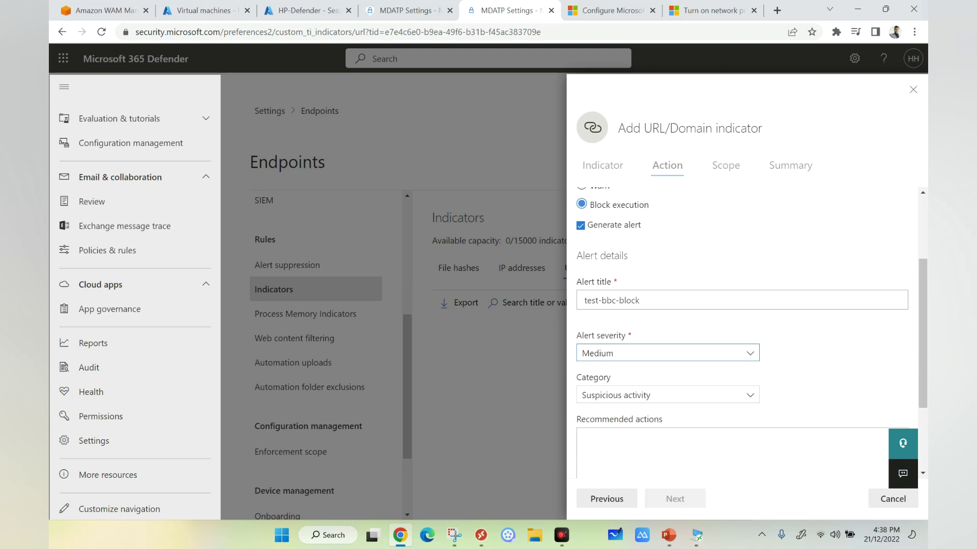
- Keep Suspicious activity as the alert category and enter ok for recommended actions and description
{"action": "left_click", "coordinate": [667, 395]}
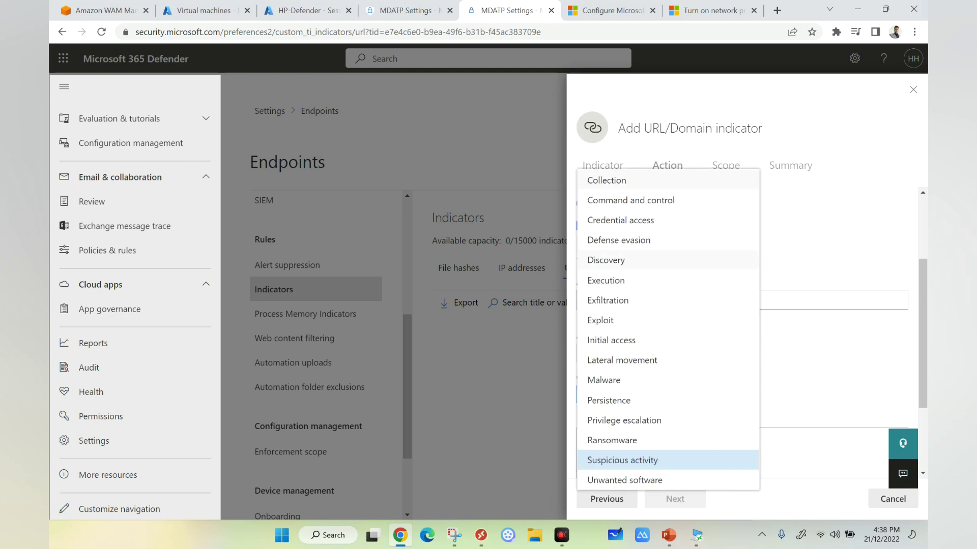
{"action": "key", "text": "Return"}
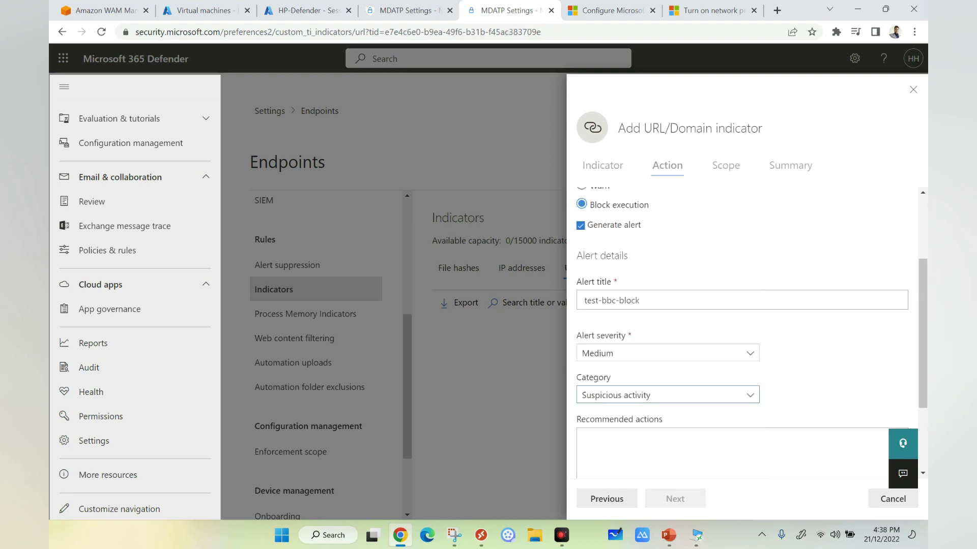
{"action": "scroll", "coordinate": [742, 330], "scroll_direction": "down", "scroll_amount": 2}
{"action": "left_click", "coordinate": [585, 322]}
{"action": "type", "text": "ok"}
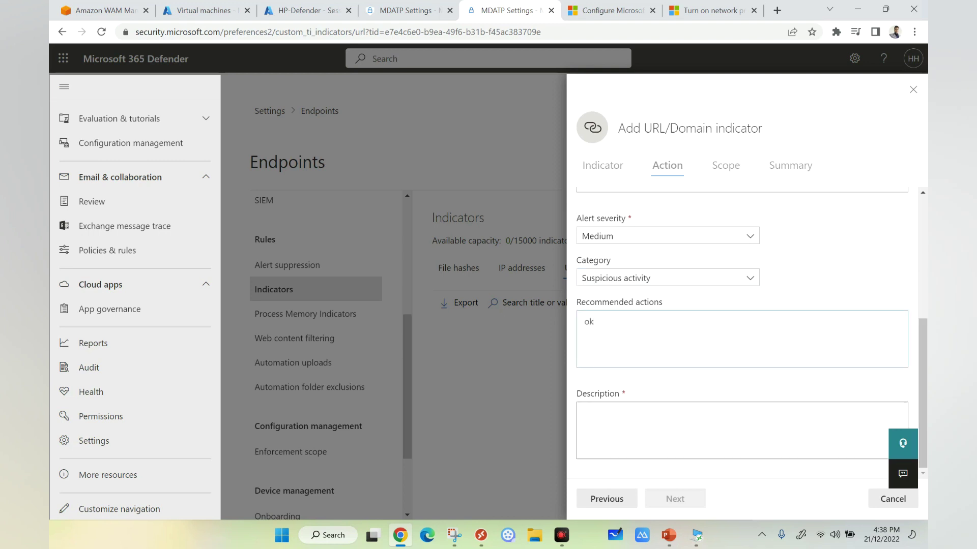
{"action": "type", "text": "ok"}
- Save the bbc.com block indicator for all devices and start a new URL indicator
{"action": "left_click", "coordinate": [674, 499]}
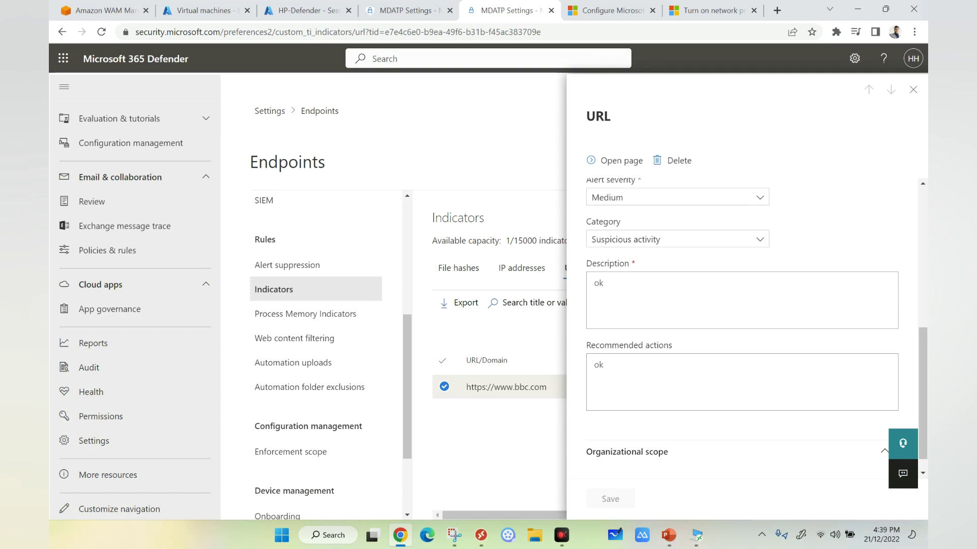
{"action": "left_click", "coordinate": [913, 90]}
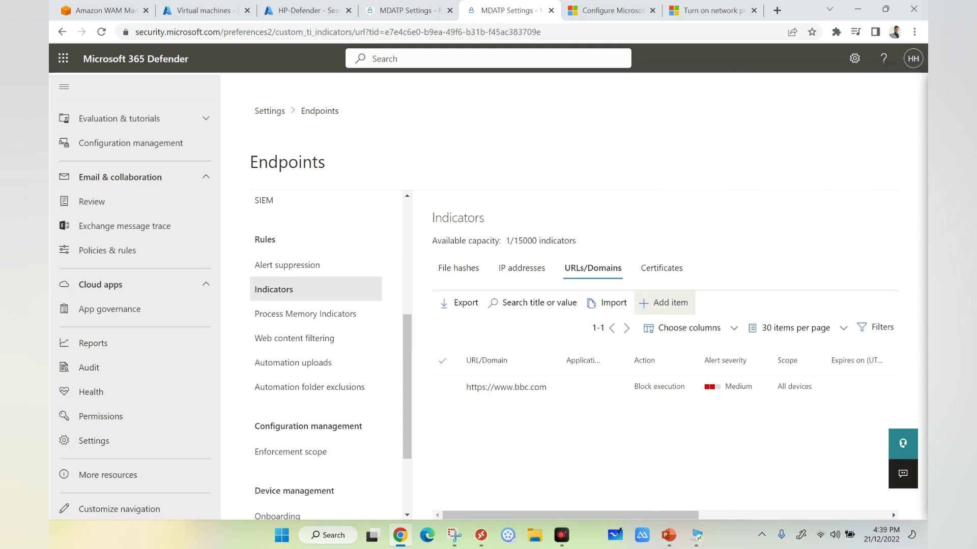
{"action": "left_click", "coordinate": [665, 303]}
{"action": "type", "text": "http://port"}
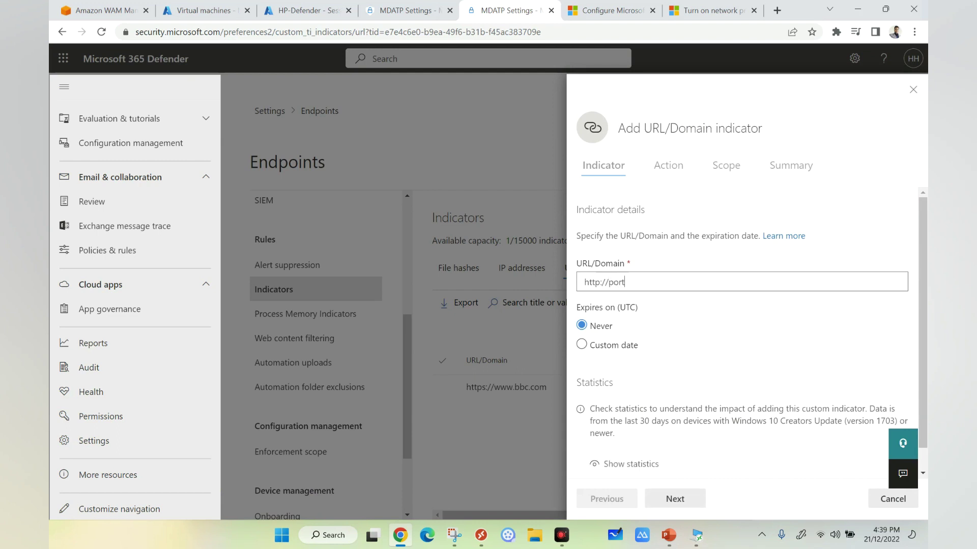
{"action": "type", "text": "al.azure.com"}
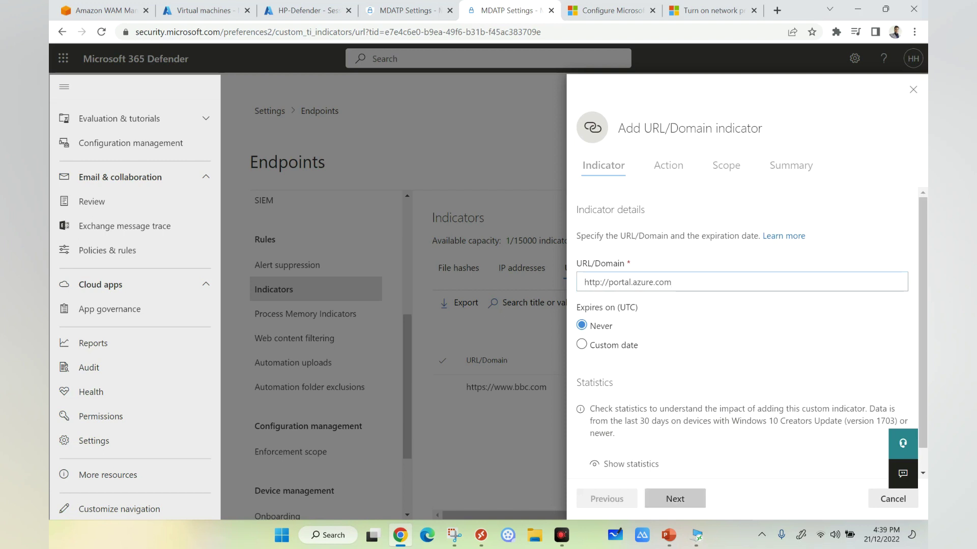
{"action": "left_click", "coordinate": [676, 499]}
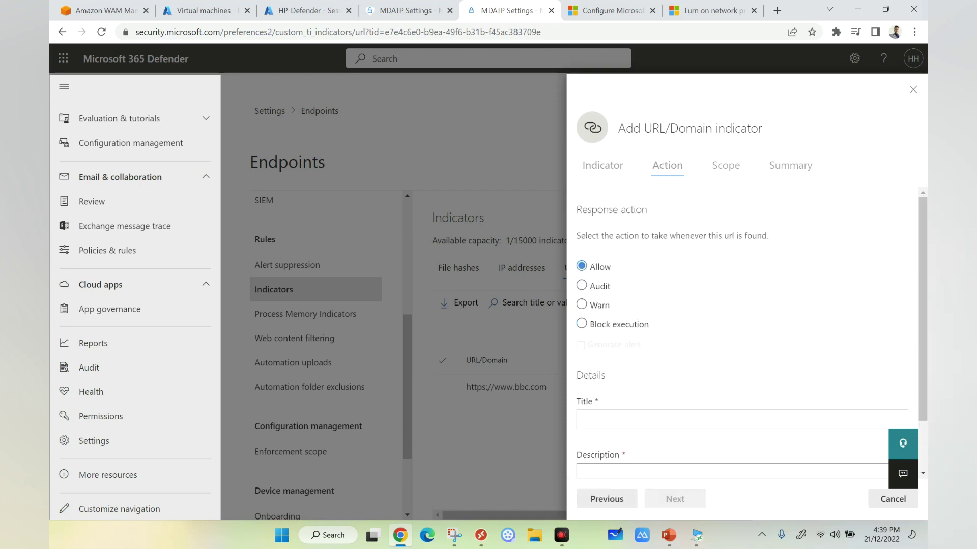
{"action": "left_click", "coordinate": [581, 305]}
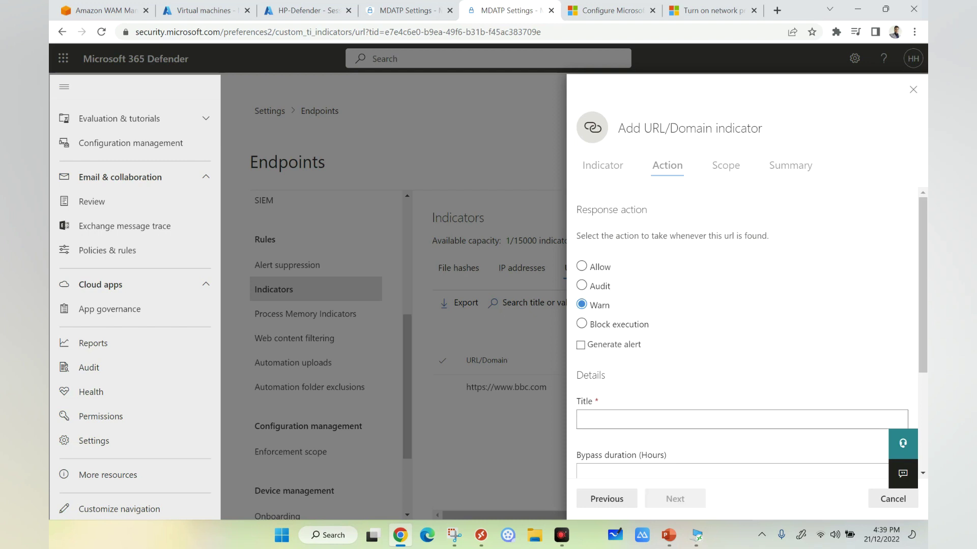
{"action": "type", "text": "test-portal"}
{"action": "scroll", "coordinate": [742, 331], "scroll_direction": "down", "scroll_amount": 3}
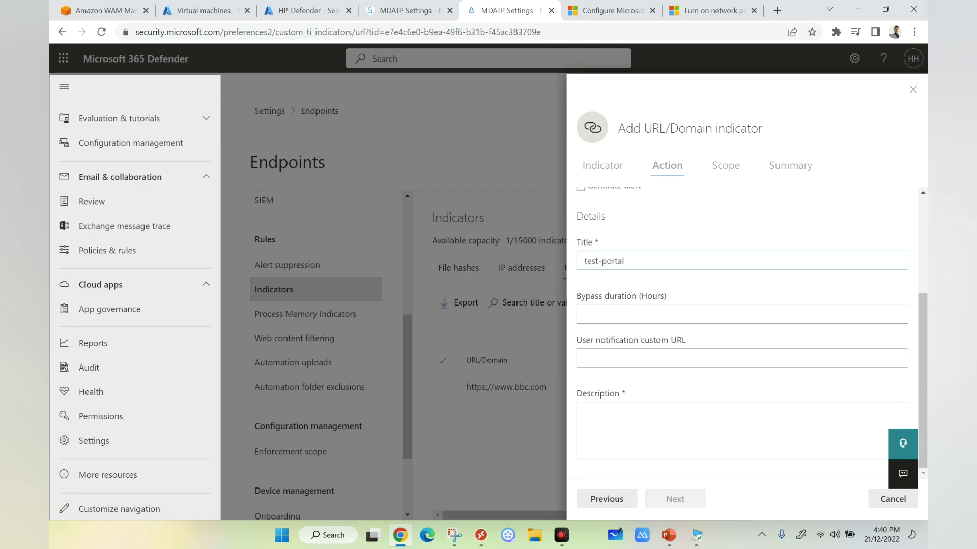
{"action": "left_click", "coordinate": [585, 413]}
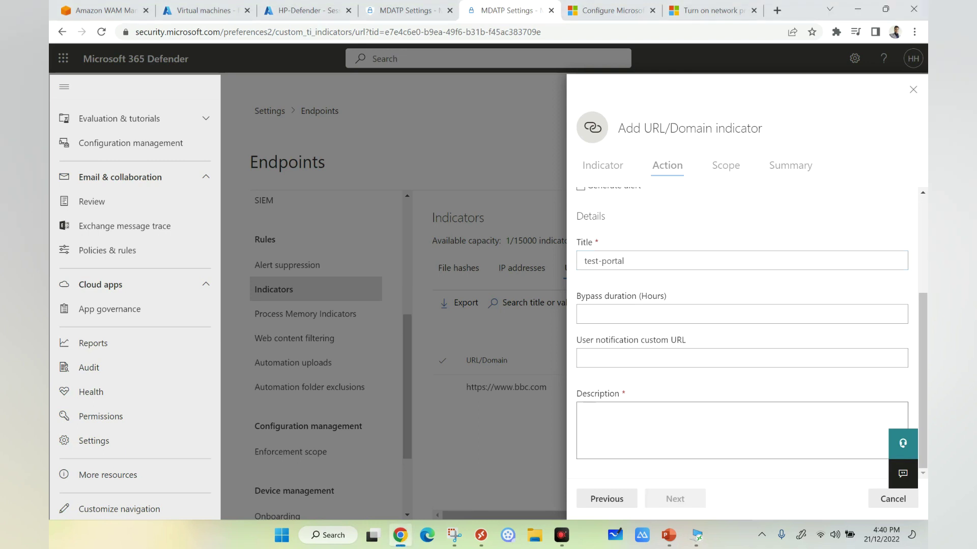
{"action": "type", "text": "ok"}
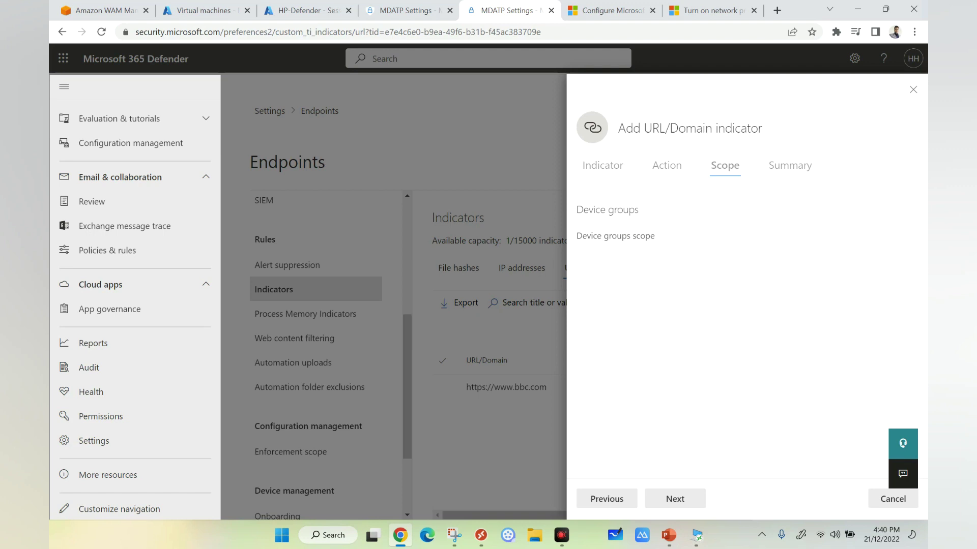
- Save the portal.azure.com Warn indicator and switch to the IP addresses indicators list
{"action": "left_click", "coordinate": [675, 498]}
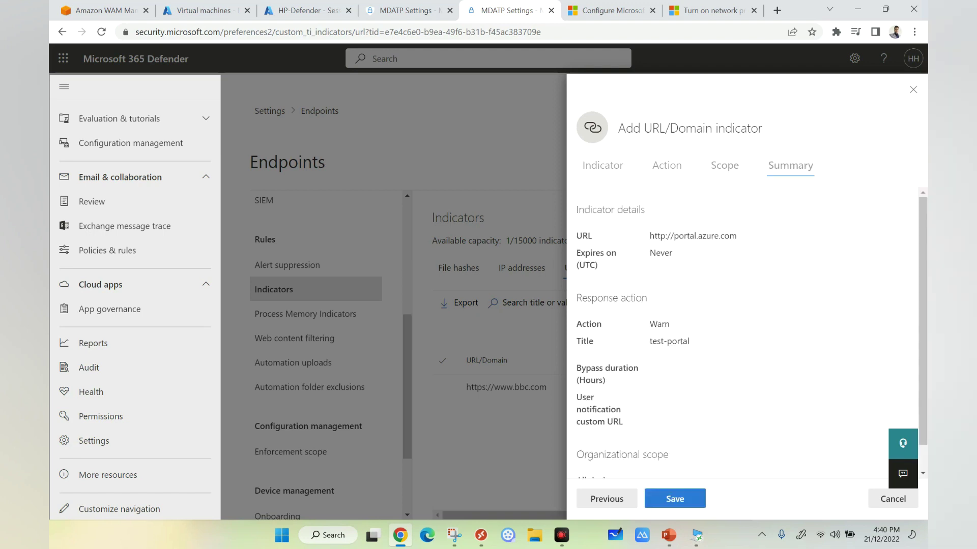
{"action": "left_click", "coordinate": [675, 498]}
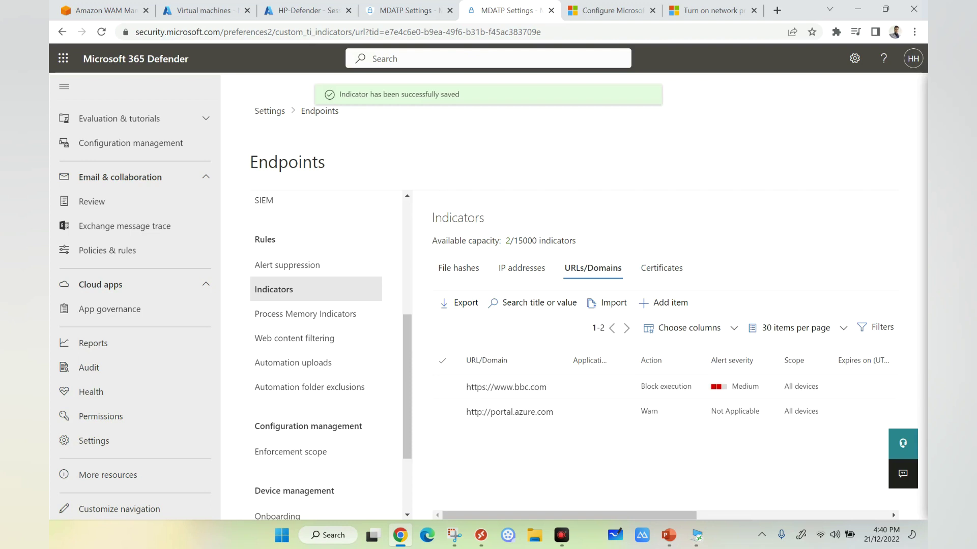
{"action": "left_click", "coordinate": [522, 268]}
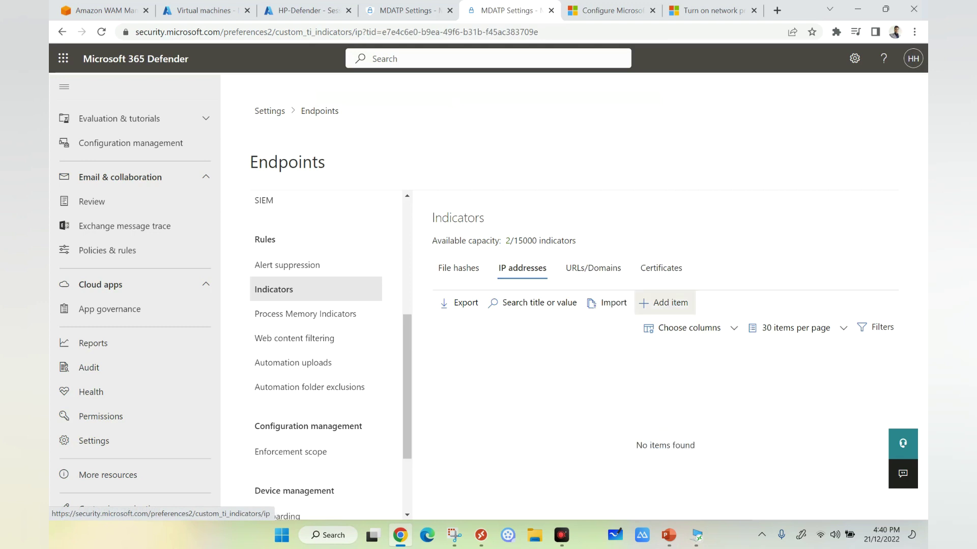
- Add an IP address indicator for 115.249.189.152 that never expires
{"action": "left_click", "coordinate": [666, 303]}
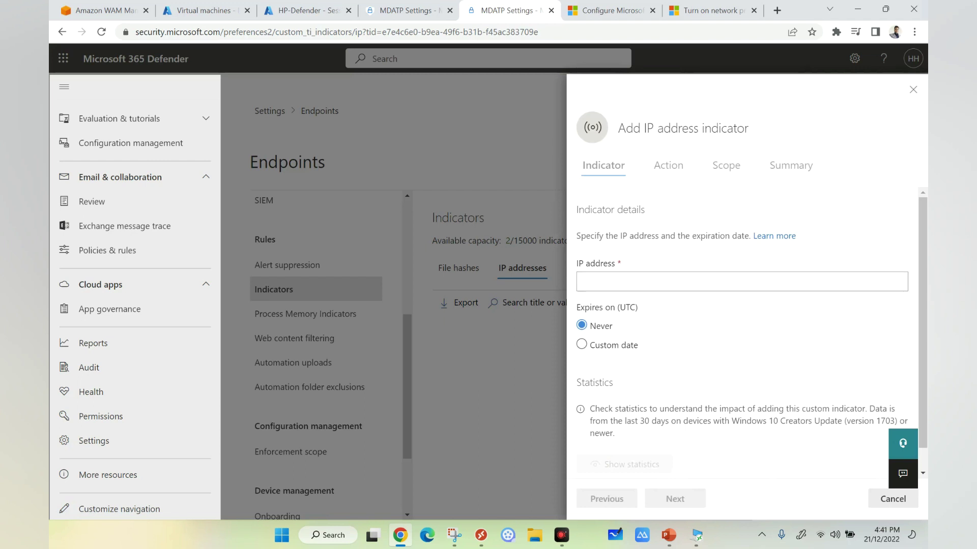
{"action": "left_click", "coordinate": [610, 281]}
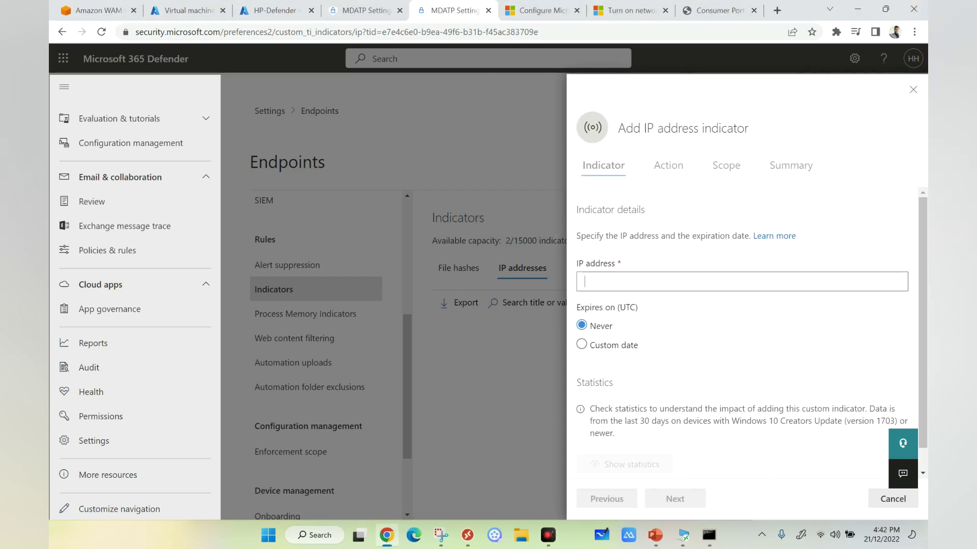
{"action": "type", "text": "115.249.189.152"}
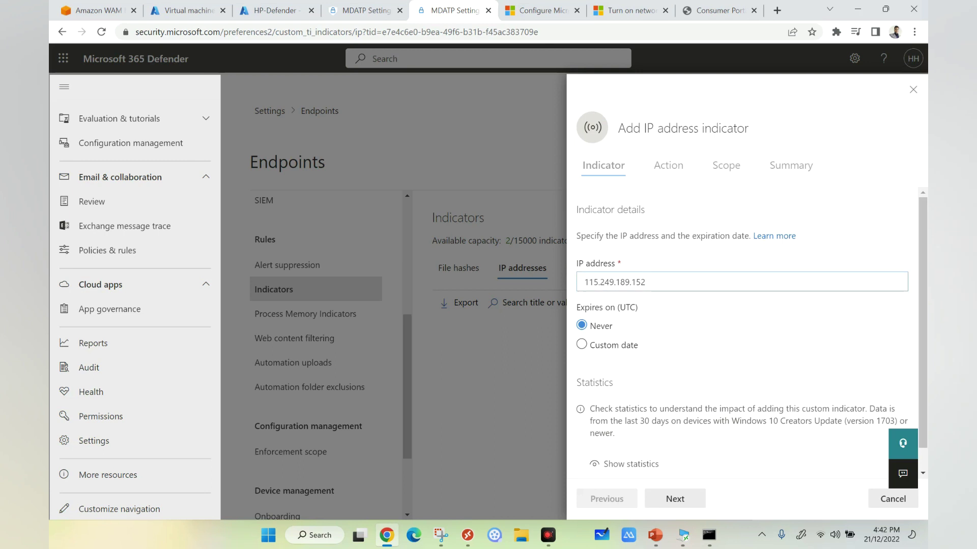
{"action": "left_click", "coordinate": [674, 499]}
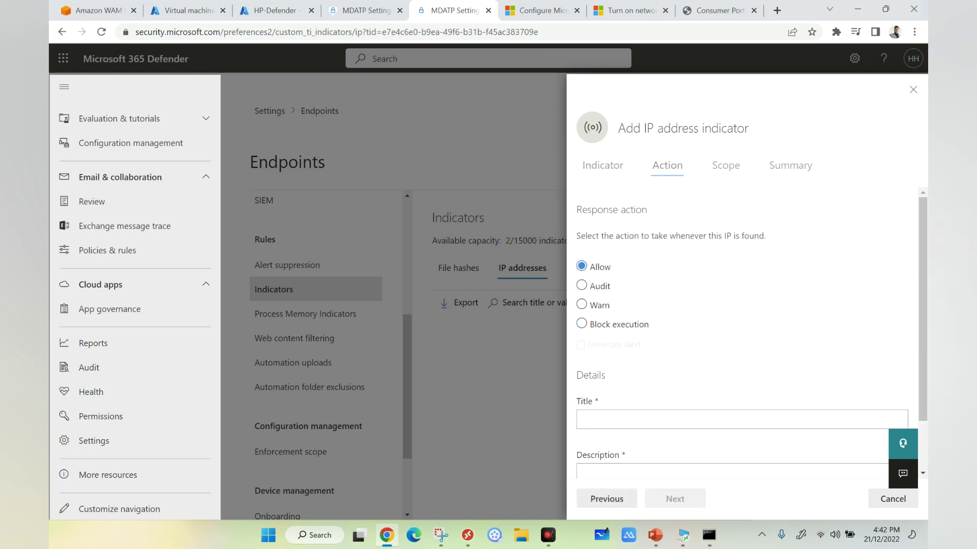
- Make the IP indicator block execution with a Medium alert titled block-IP, recommended actions and description ok
{"action": "left_click", "coordinate": [582, 324]}
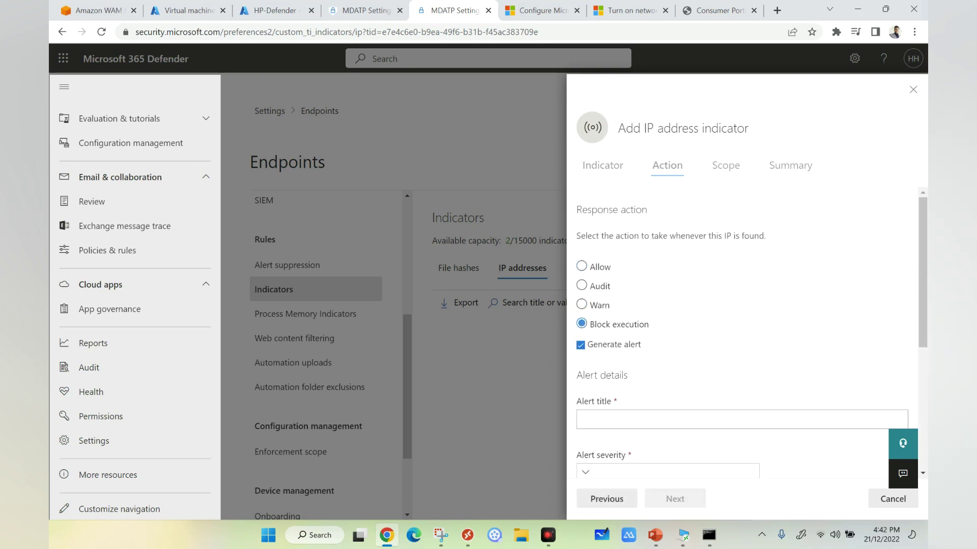
{"action": "type", "text": "b"}
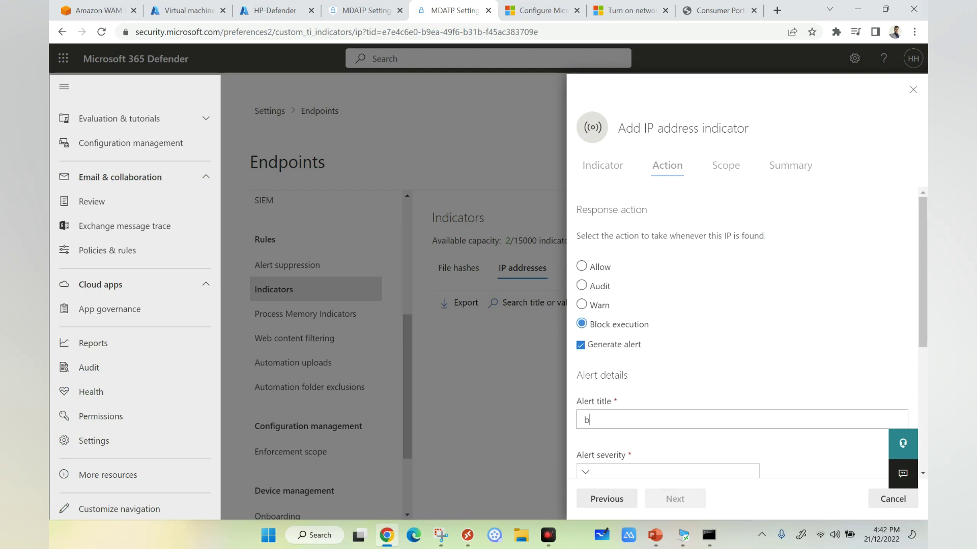
{"action": "type", "text": "lock-IP"}
{"action": "key", "text": "Tab"}
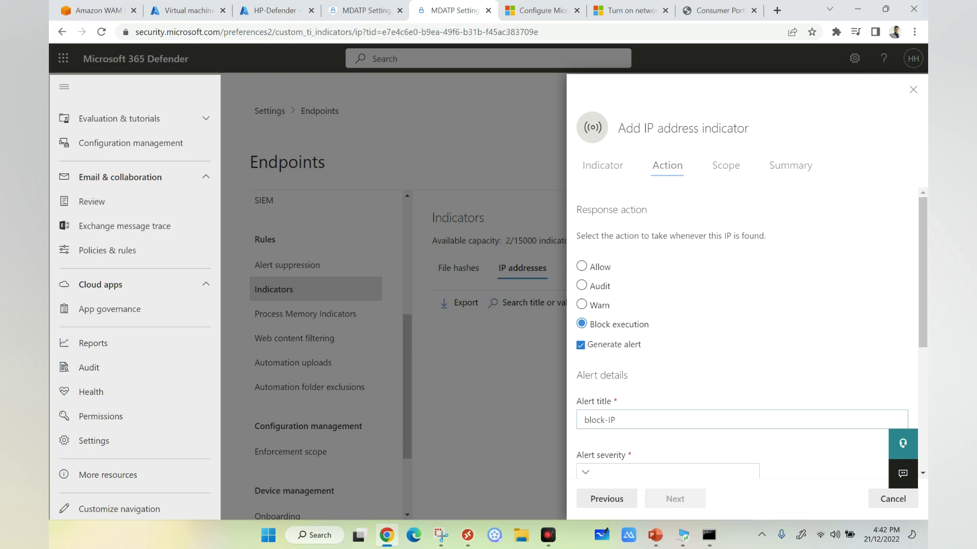
{"action": "key", "text": "Return"}
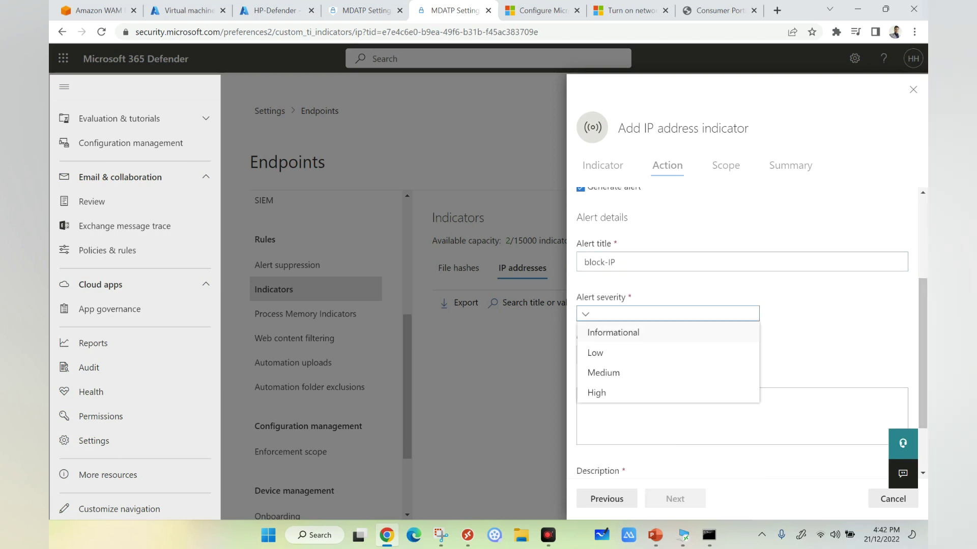
{"action": "key", "text": "Return"}
{"action": "key", "text": "Tab"}
{"action": "key", "text": "Tab"}
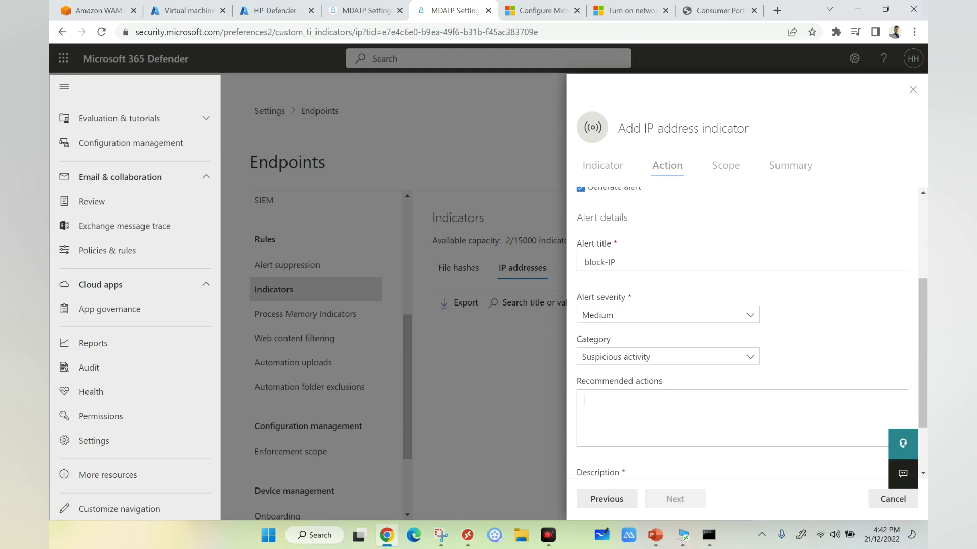
{"action": "type", "text": "ok"}
{"action": "key", "text": "Tab"}
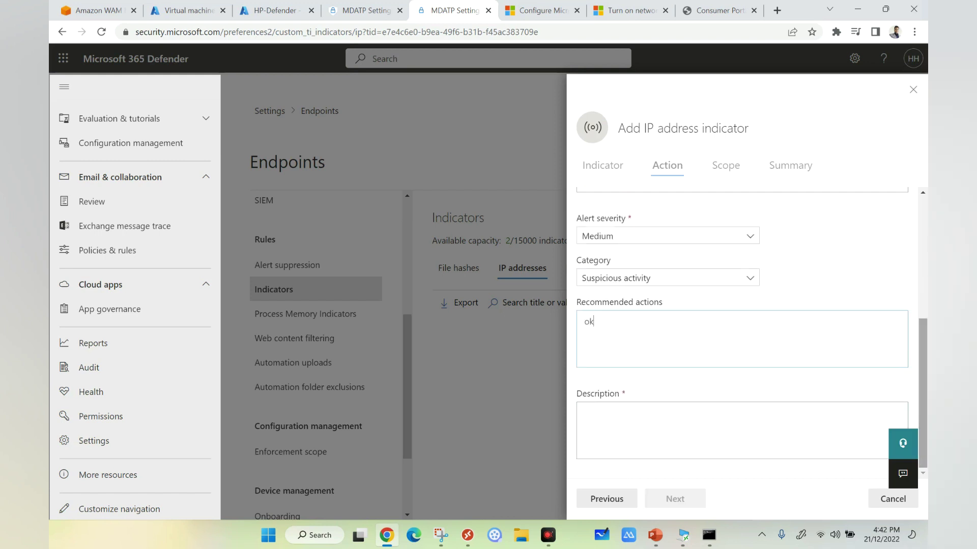
{"action": "type", "text": "ok"}
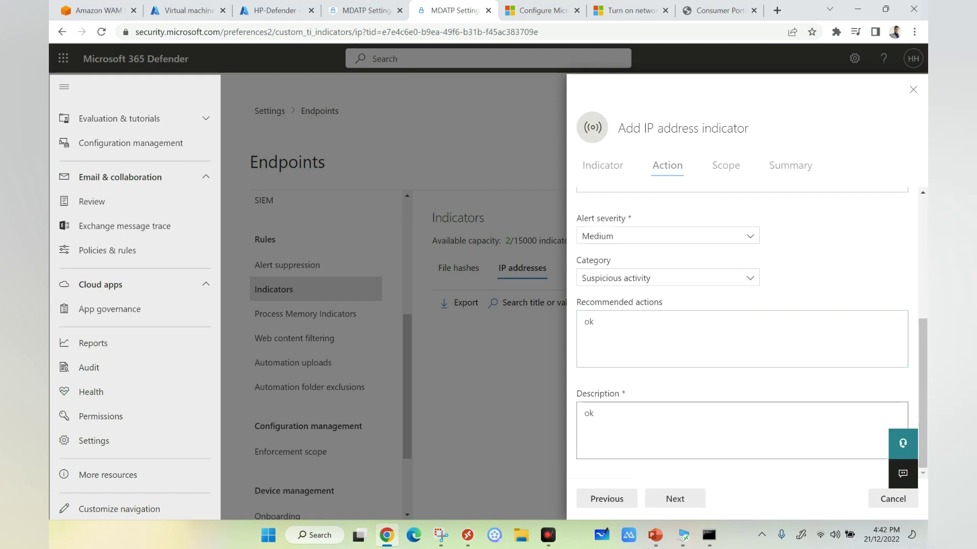
{"action": "left_click", "coordinate": [675, 499]}
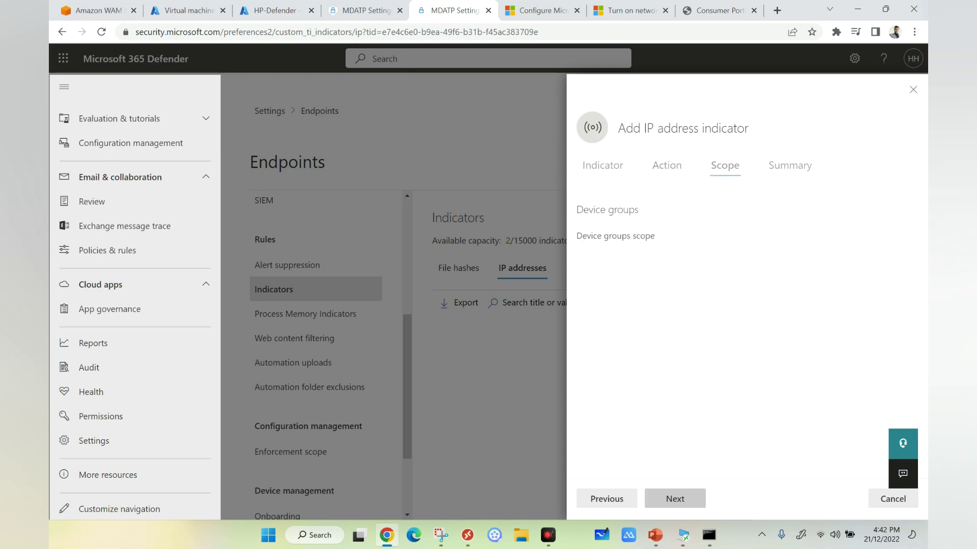
- Save the 115.249.189.152 Block indicator and review both the URL and IP indicator lists
{"action": "left_click", "coordinate": [675, 499]}
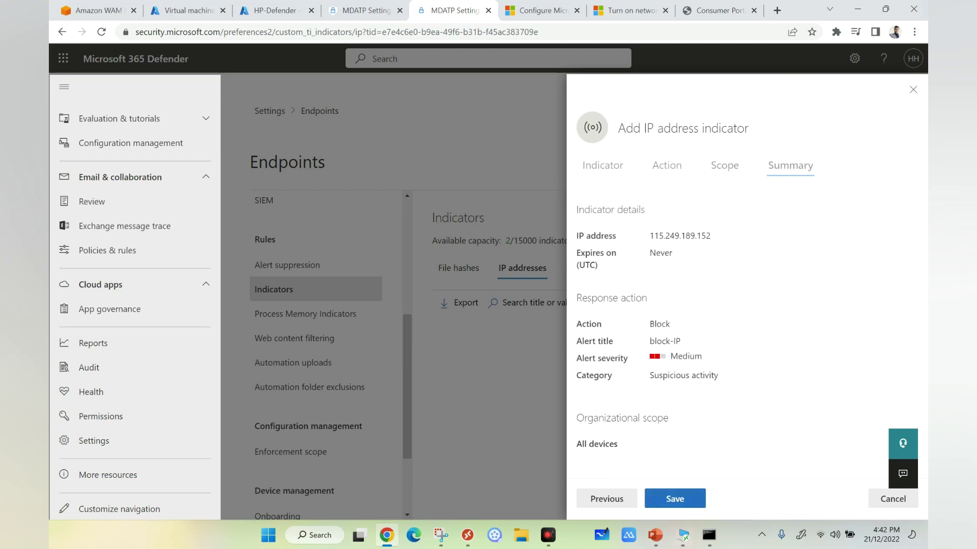
{"action": "left_click", "coordinate": [675, 498]}
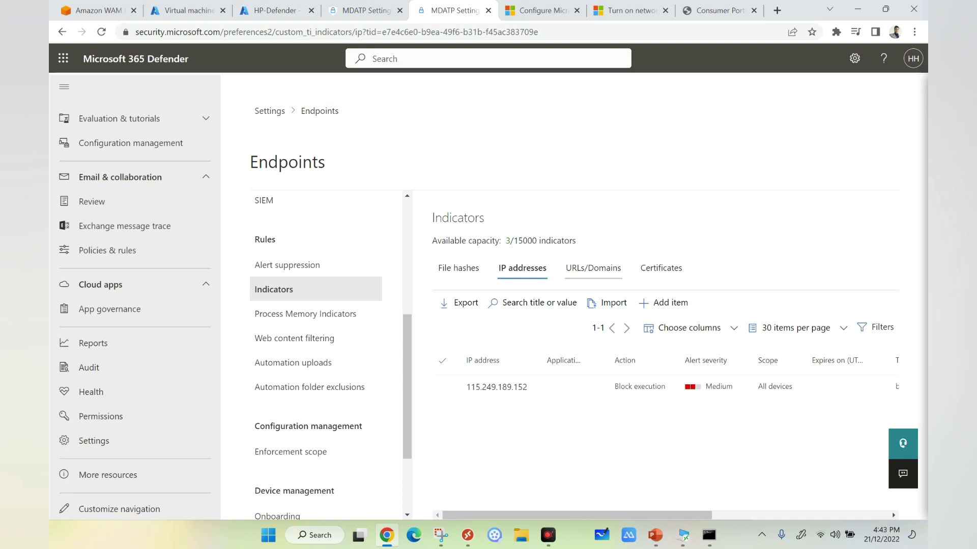
{"action": "left_click", "coordinate": [593, 268]}
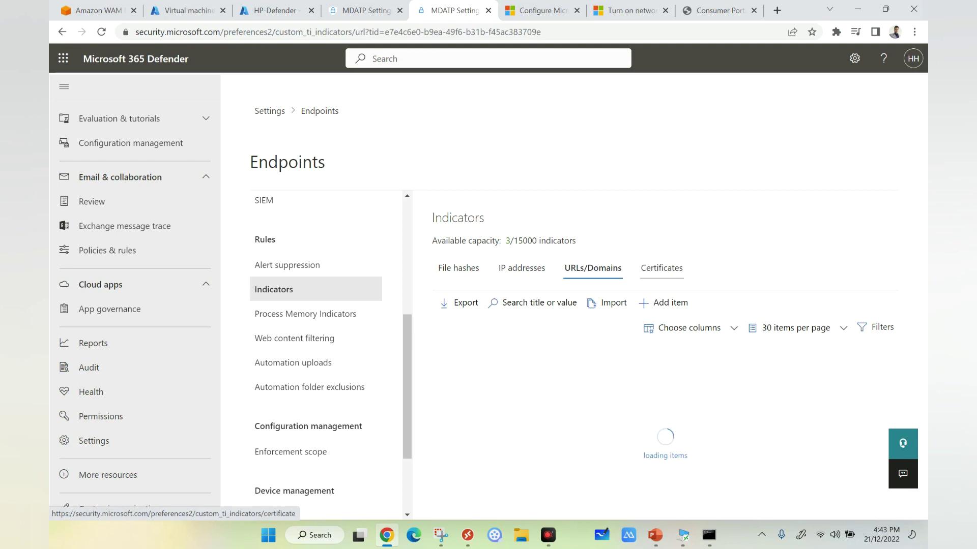
{"action": "left_click", "coordinate": [521, 268]}
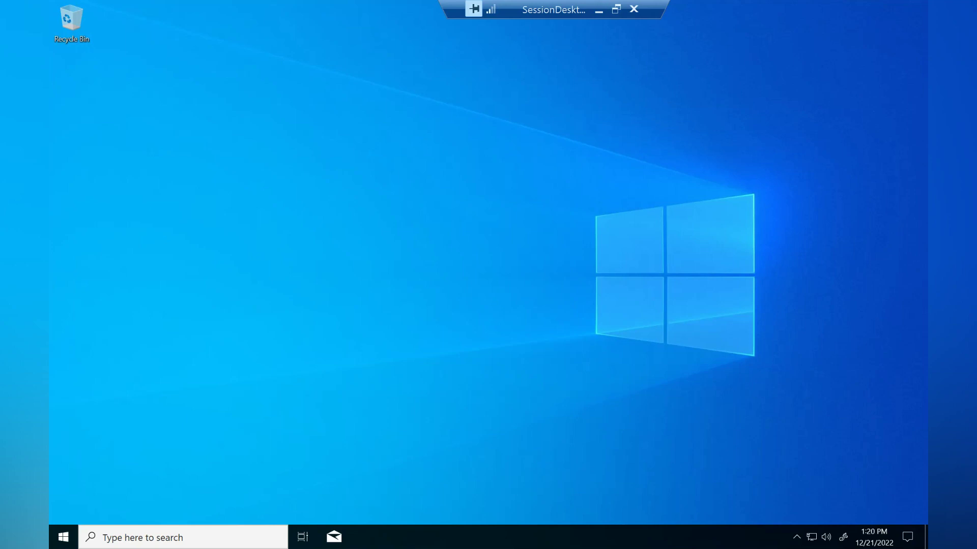
- In Edge on the VM, browse to portal.azure.com and proceed past its warning to the Azure sign-in
{"action": "key", "text": "super"}
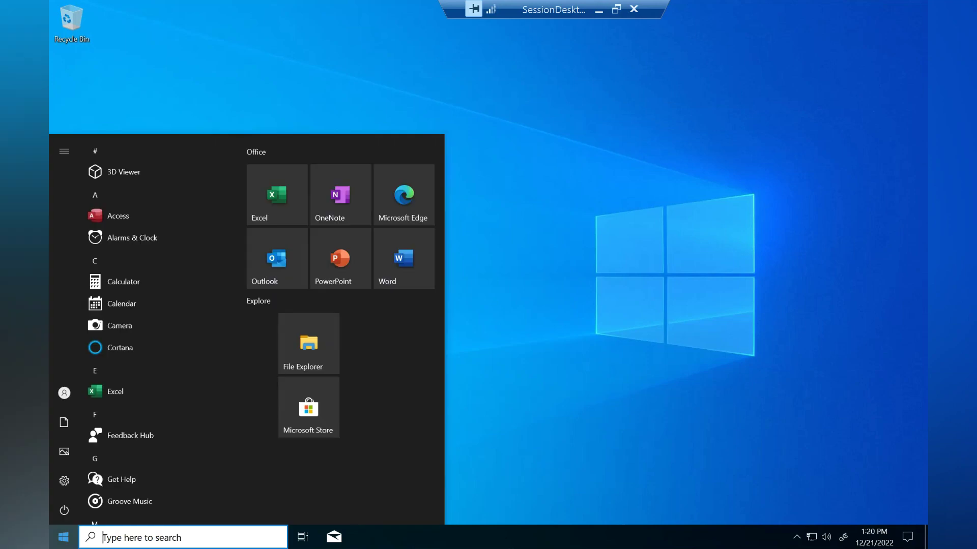
{"action": "left_click", "coordinate": [404, 196]}
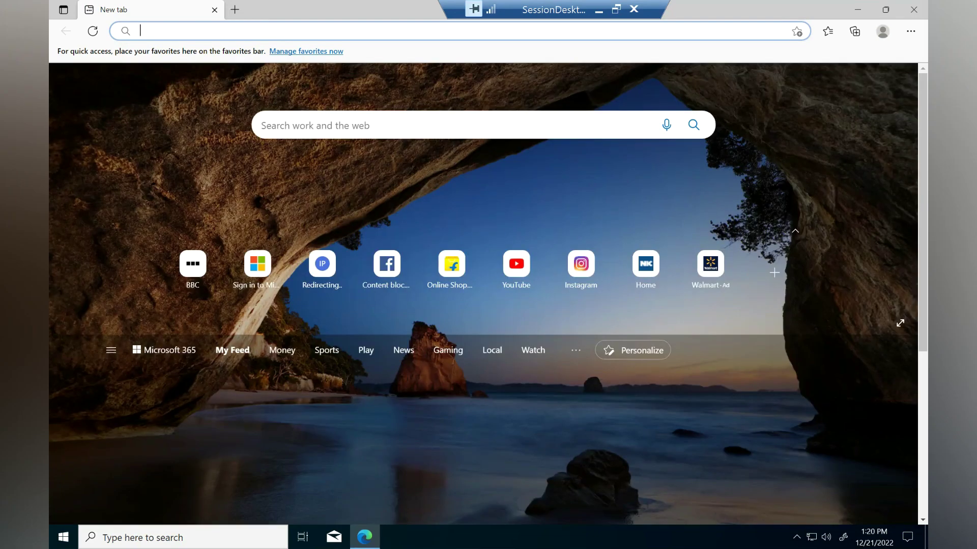
{"action": "type", "text": "portal.azure.com"}
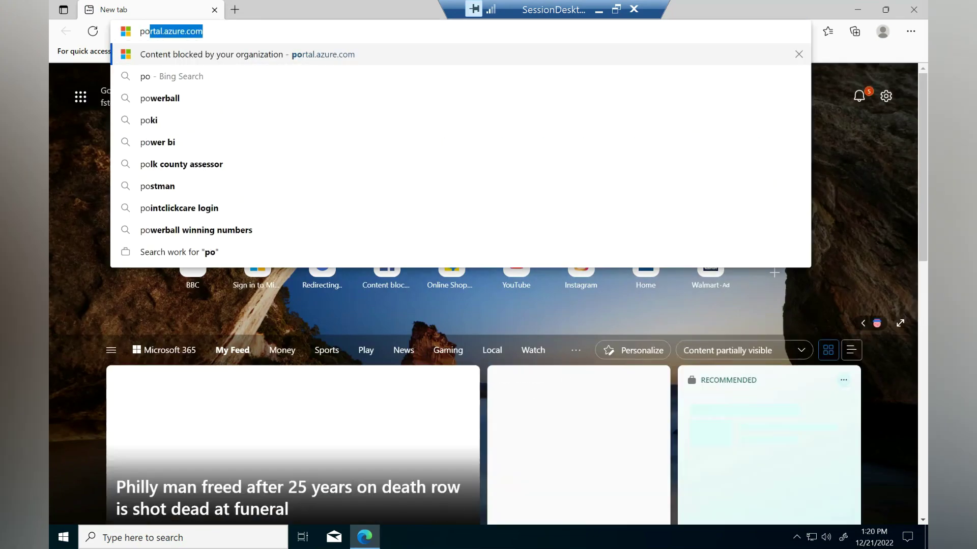
{"action": "key", "text": "Return"}
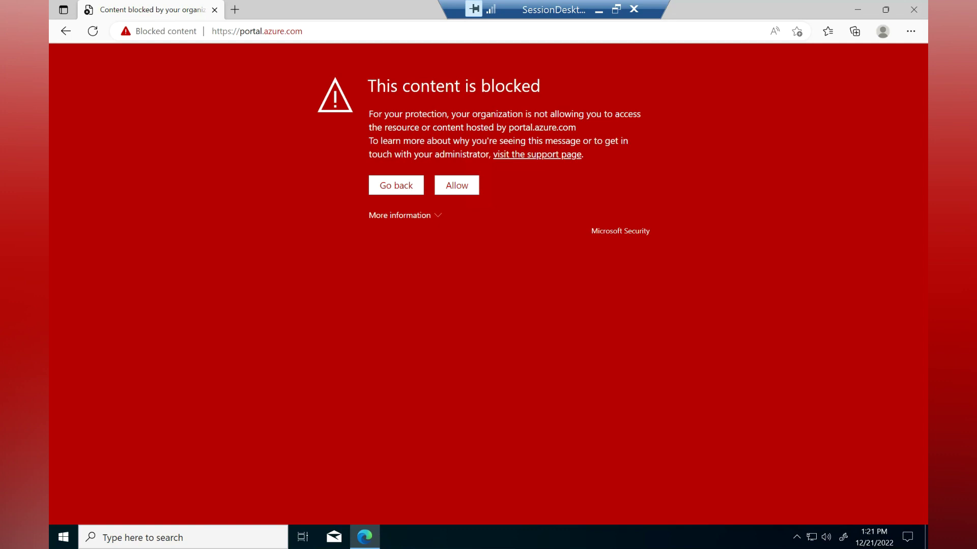
{"action": "key", "text": "Return"}
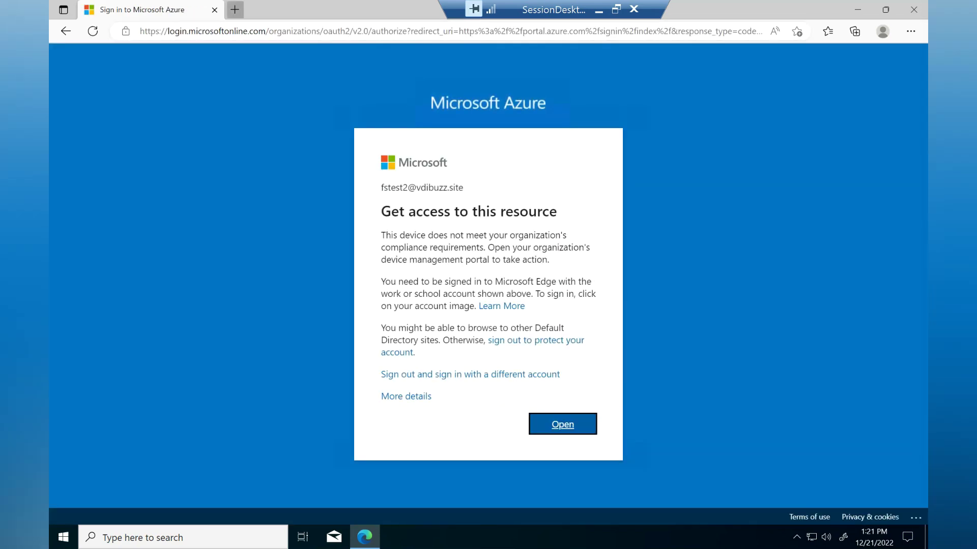
{"action": "left_click", "coordinate": [235, 9]}
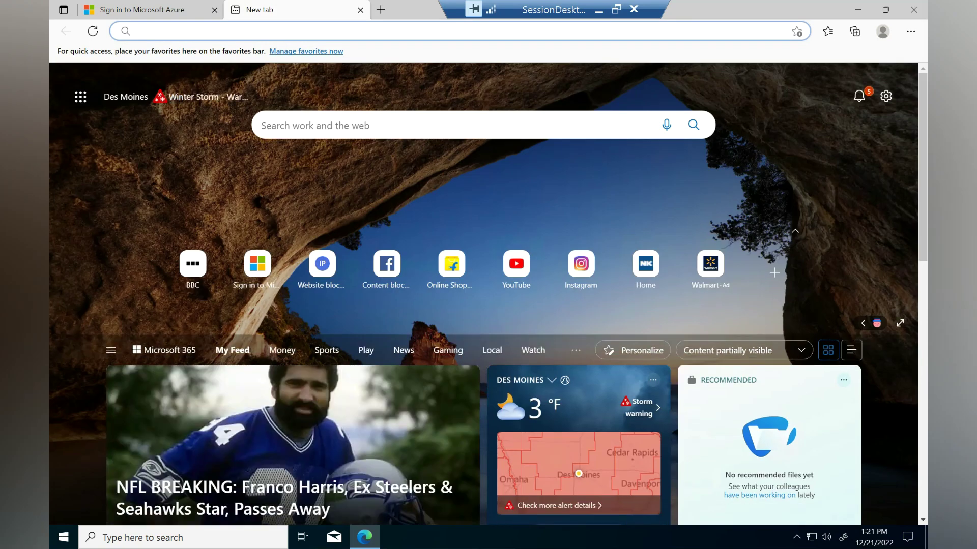
{"action": "type", "text": "bb"}
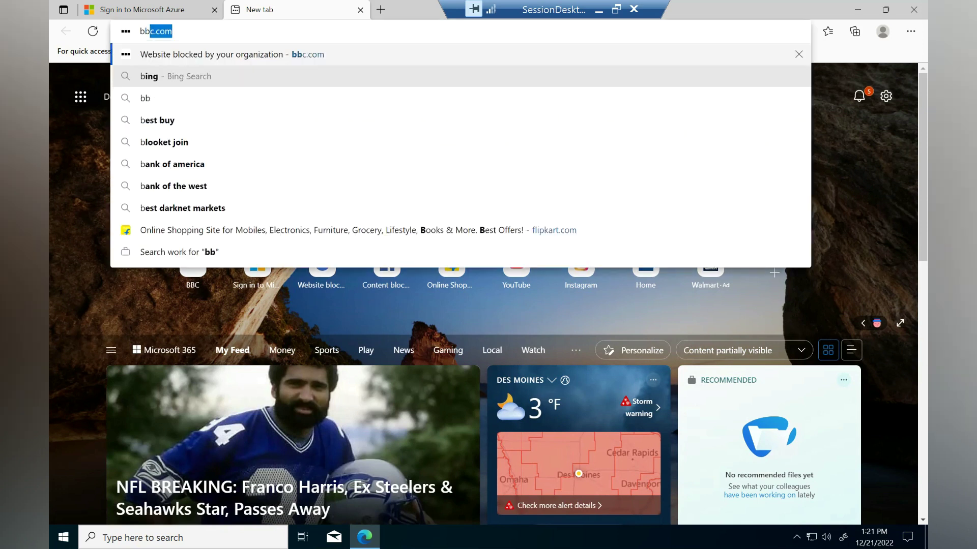
{"action": "key", "text": "Return"}
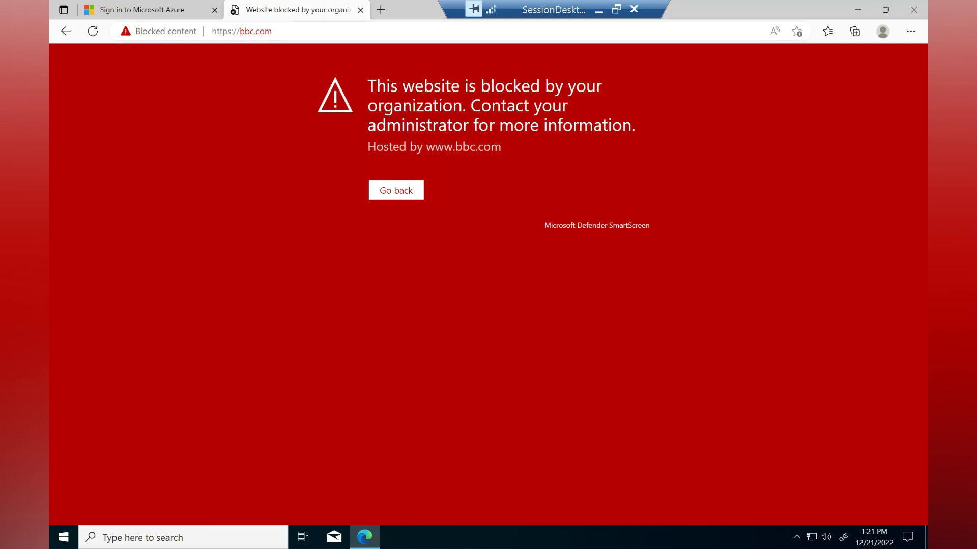
{"action": "left_click", "coordinate": [381, 9]}
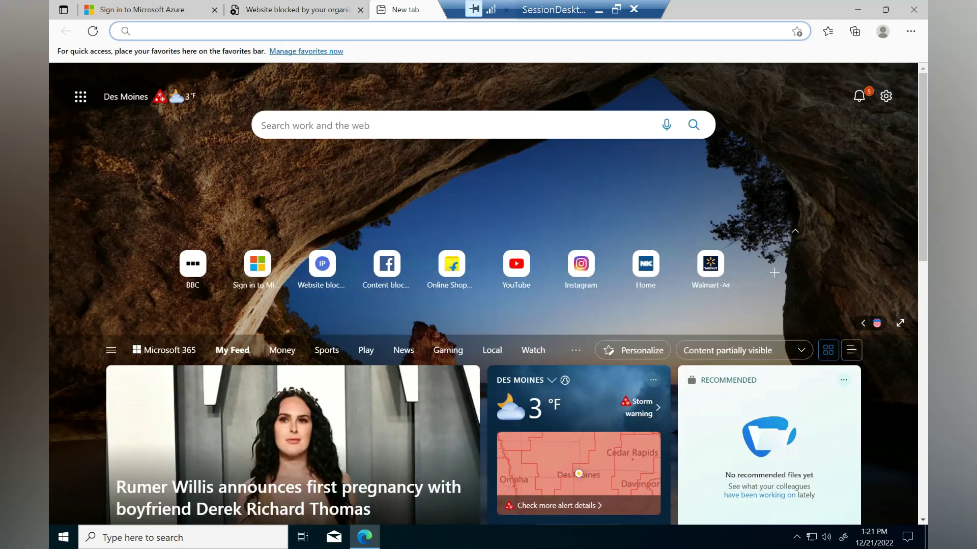
{"action": "type", "text": "115.249.189.152"}
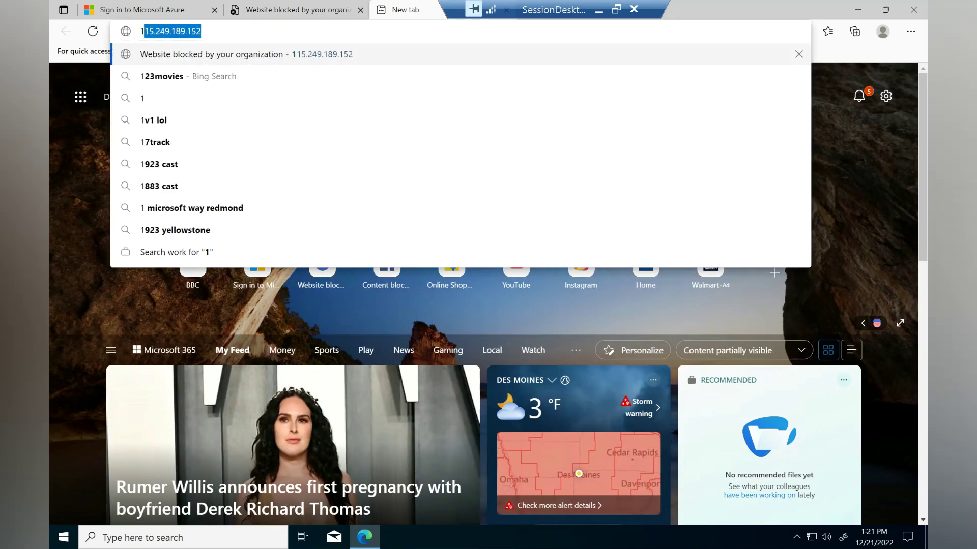
{"action": "key", "text": "Home"}
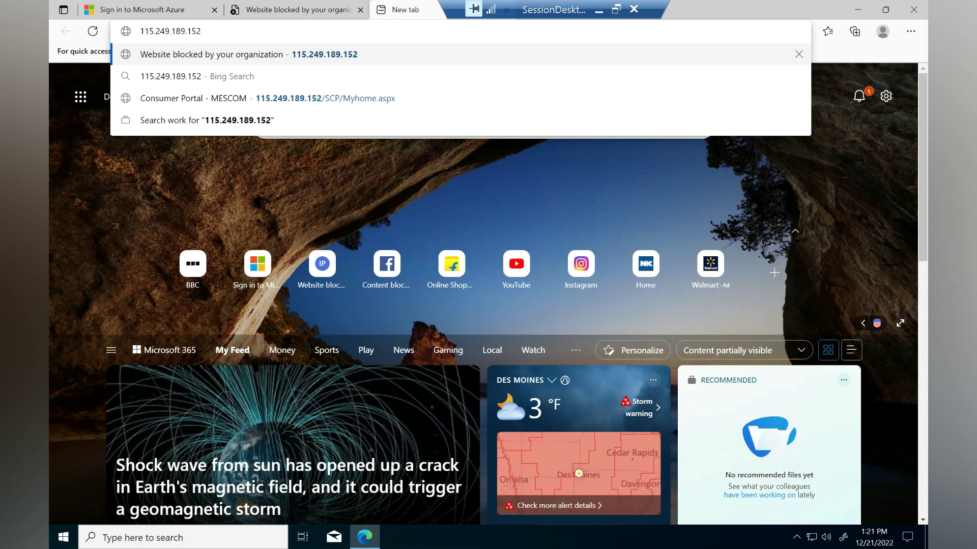
{"action": "type", "text": "https://"}
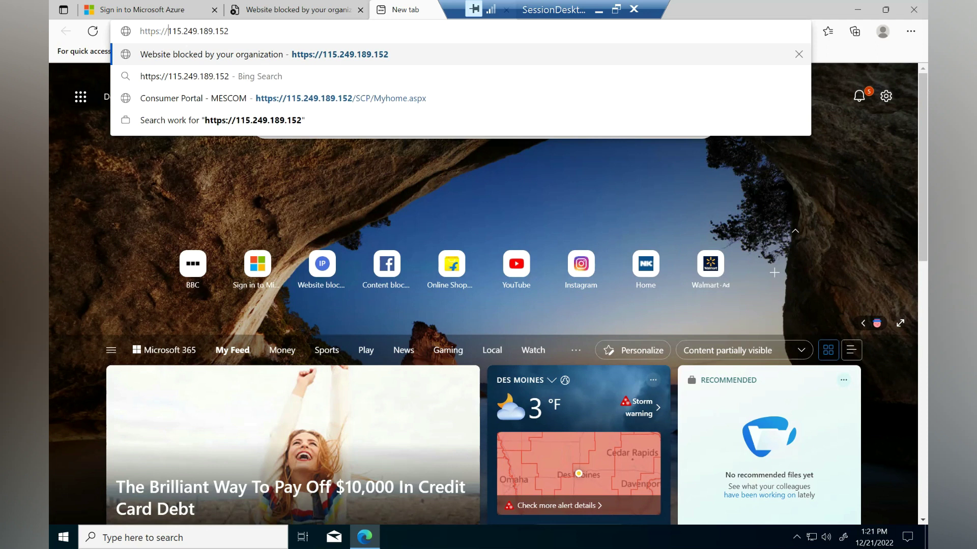
{"action": "key", "text": "Return"}
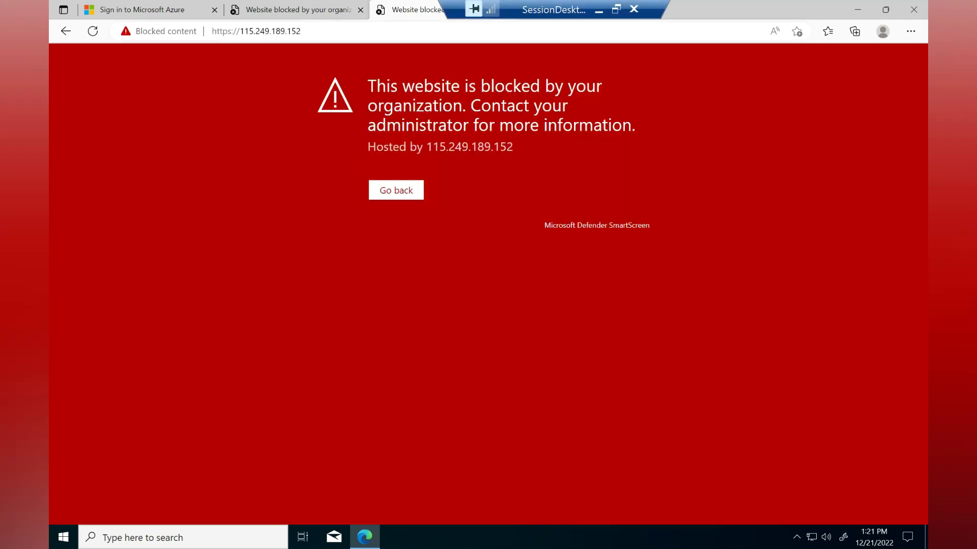
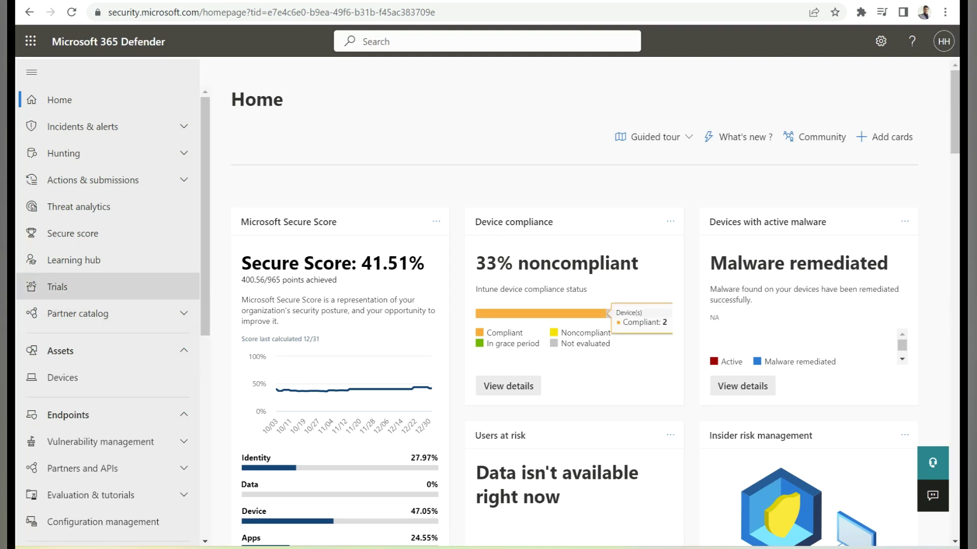
- Scroll down the left navigation pane of the Defender Home dashboard
{"action": "scroll", "coordinate": [102, 269], "scroll_direction": "down", "scroll_amount": 6}
- Navigate to Settings > Endpoints > Email notifications
{"action": "scroll", "coordinate": [102, 275], "scroll_direction": "down", "scroll_amount": 1}
{"action": "left_click", "coordinate": [63, 460]}
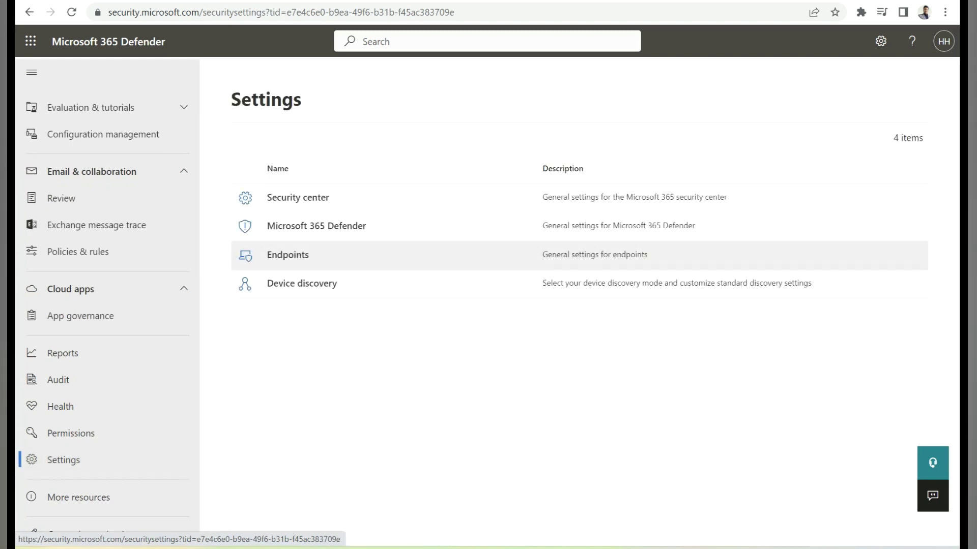
{"action": "left_click", "coordinate": [288, 255]}
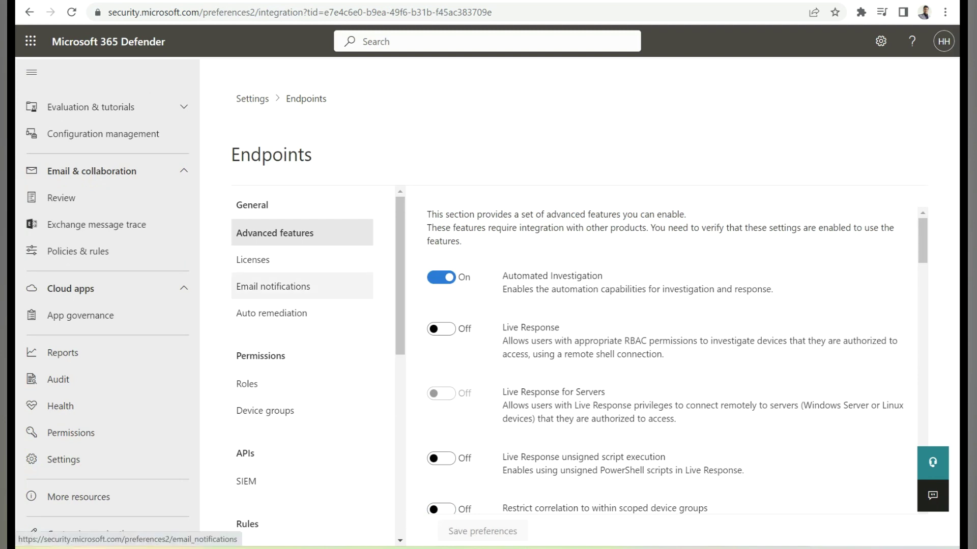
{"action": "left_click", "coordinate": [275, 286]}
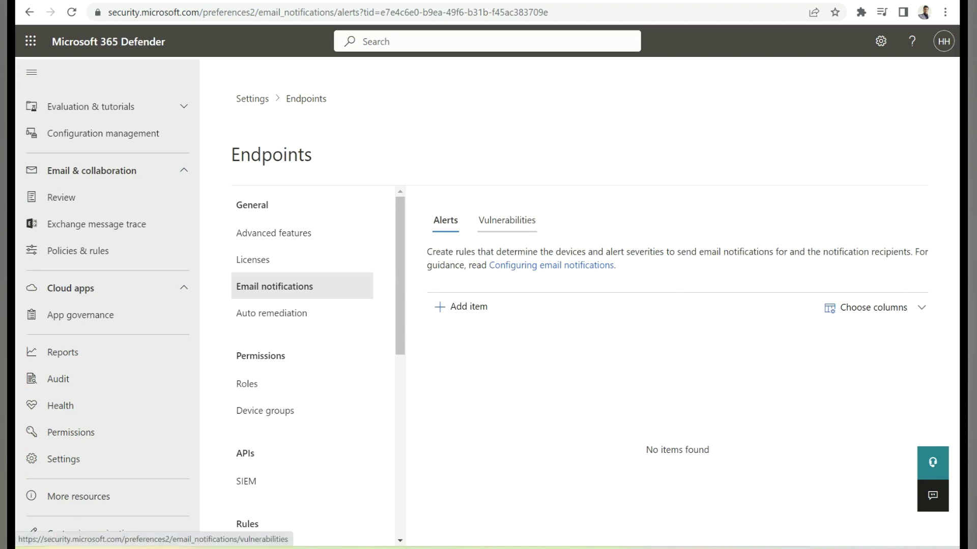
- Glance at the Vulnerabilities rules, return to the empty Alerts list and begin adding an item
{"action": "left_click", "coordinate": [506, 221]}
{"action": "left_click", "coordinate": [445, 220]}
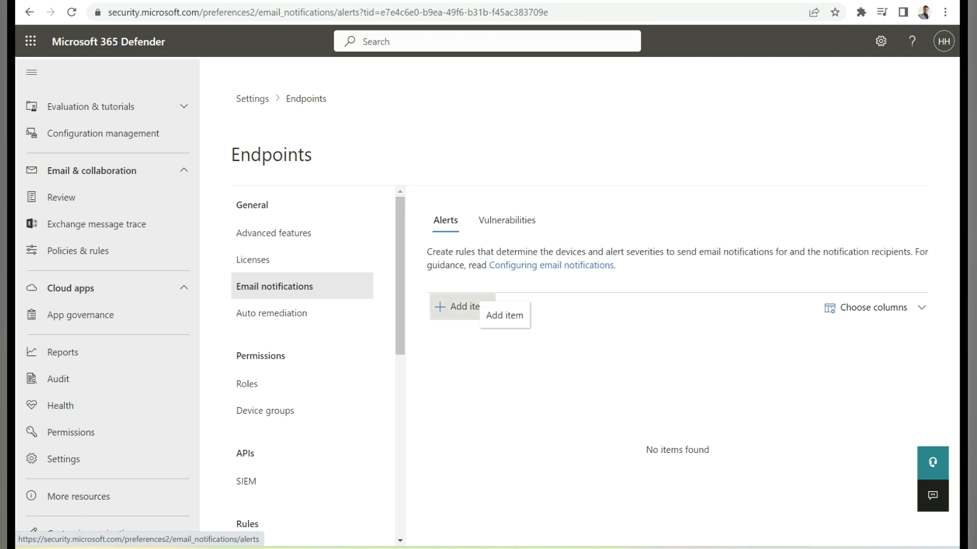
{"action": "left_click", "coordinate": [464, 307]}
- Name the new alert rule 'tet1' and select High alert severity
{"action": "left_click", "coordinate": [611, 220]}
{"action": "type", "text": "tet1"}
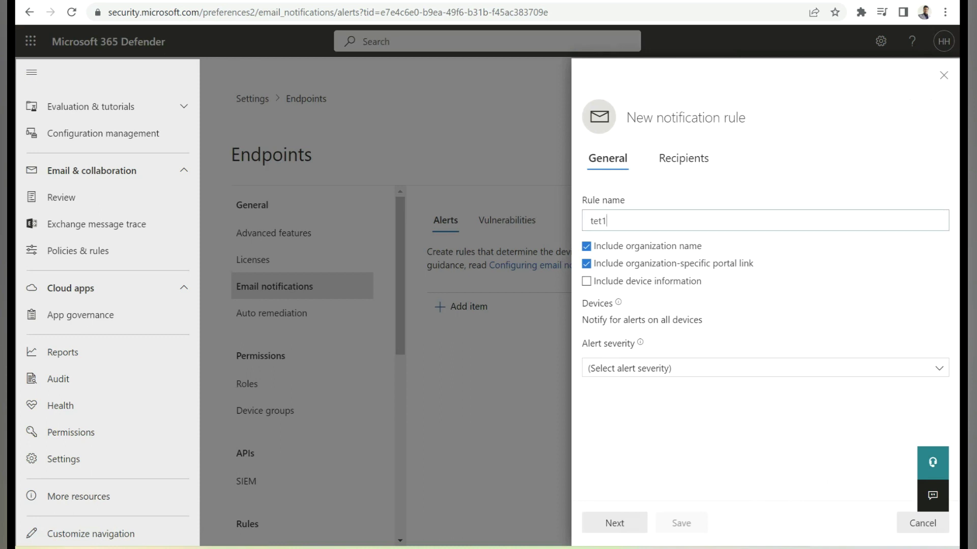
{"action": "left_click", "coordinate": [633, 369]}
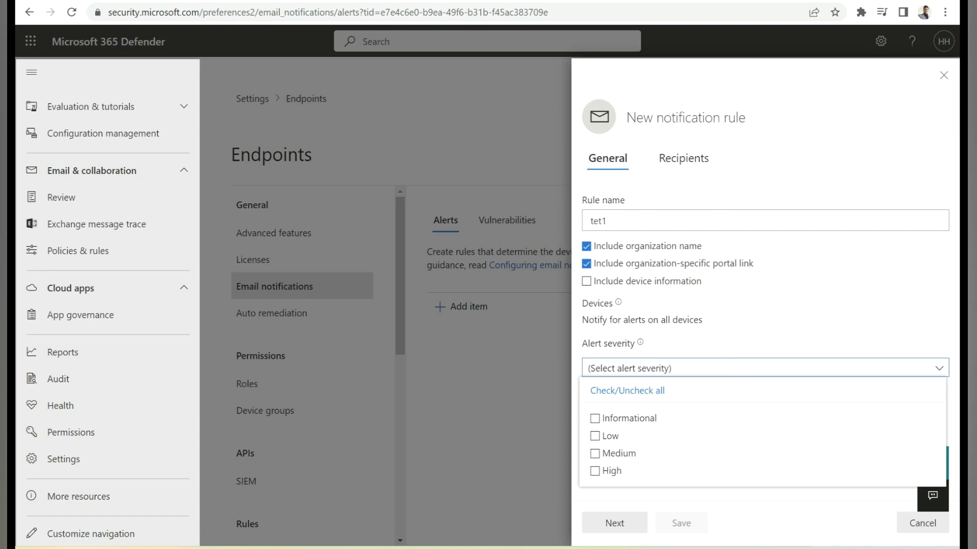
{"action": "left_click", "coordinate": [595, 471]}
{"action": "key", "text": "Escape"}
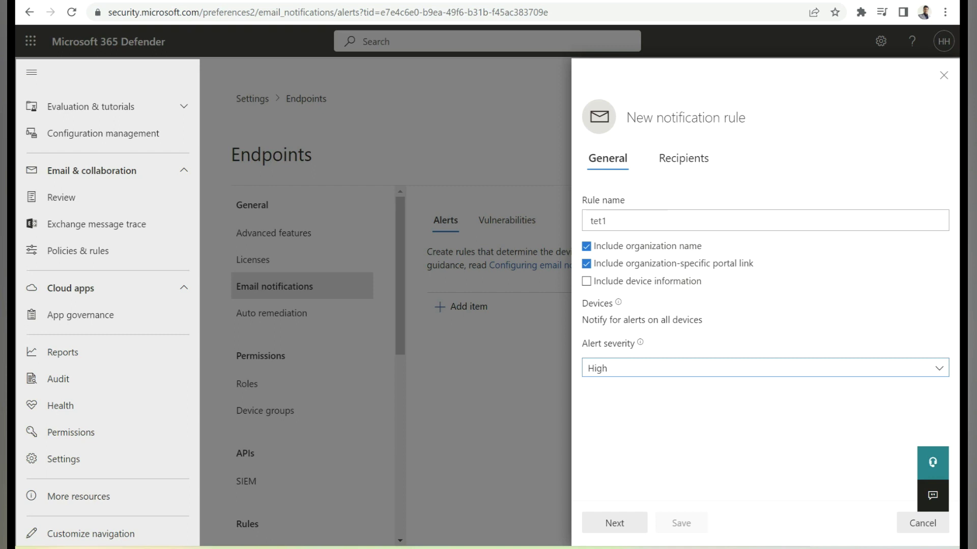
- Advance to the Recipients step, then cancel and discard the unsaved rule
{"action": "key", "text": "Tab"}
{"action": "key", "text": "Return"}
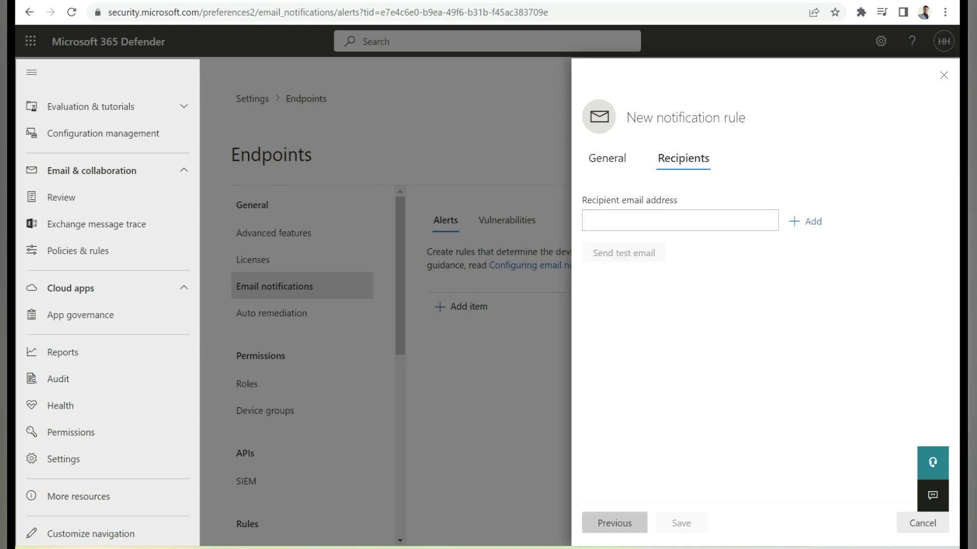
{"action": "left_click", "coordinate": [680, 220]}
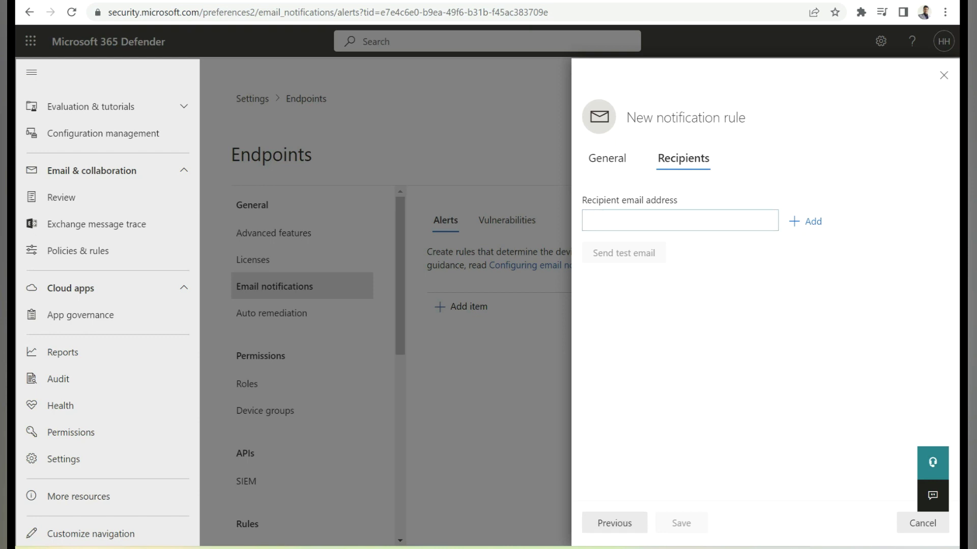
{"action": "key", "text": "Escape"}
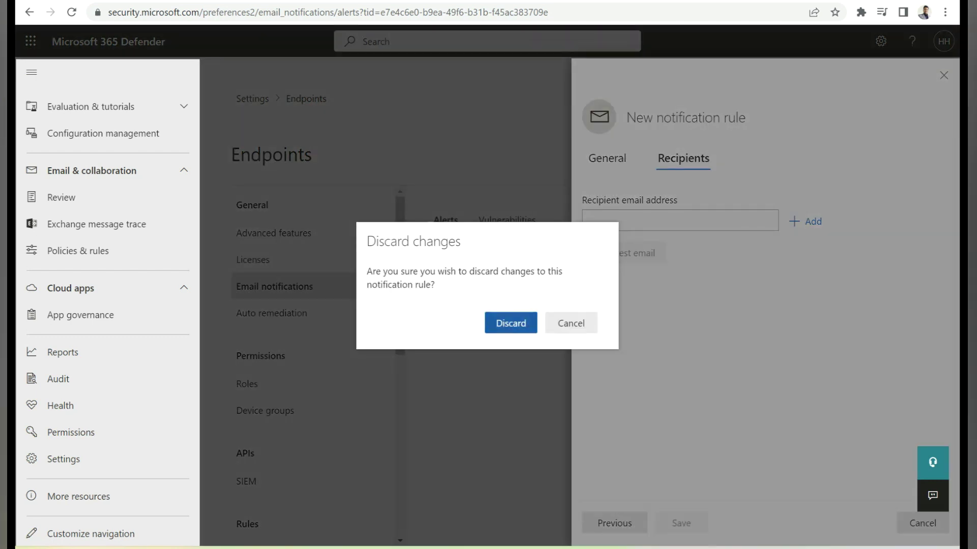
{"action": "key", "text": "Return"}
- On the Vulnerabilities tab, add a rule named 'test' and continue to its notification settings
{"action": "left_click", "coordinate": [507, 220]}
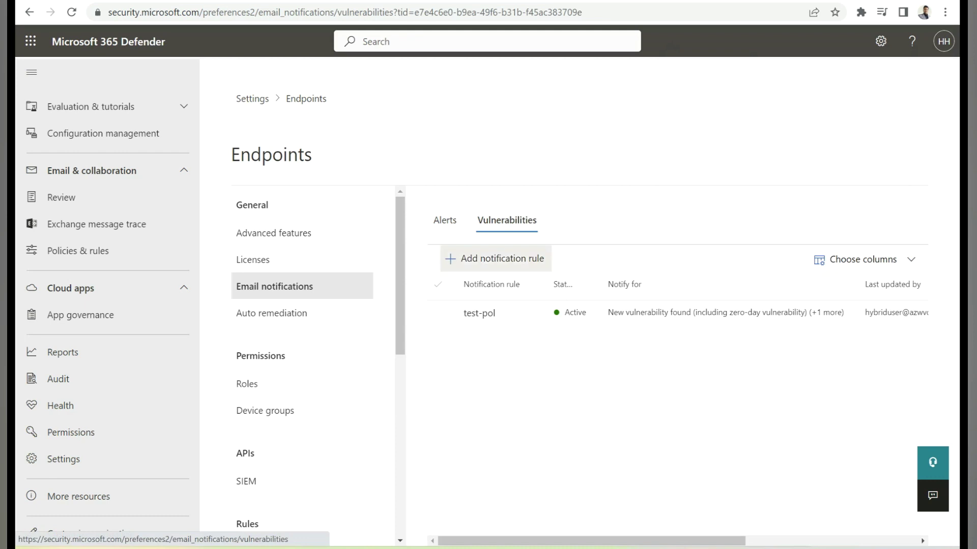
{"action": "left_click", "coordinate": [501, 259]}
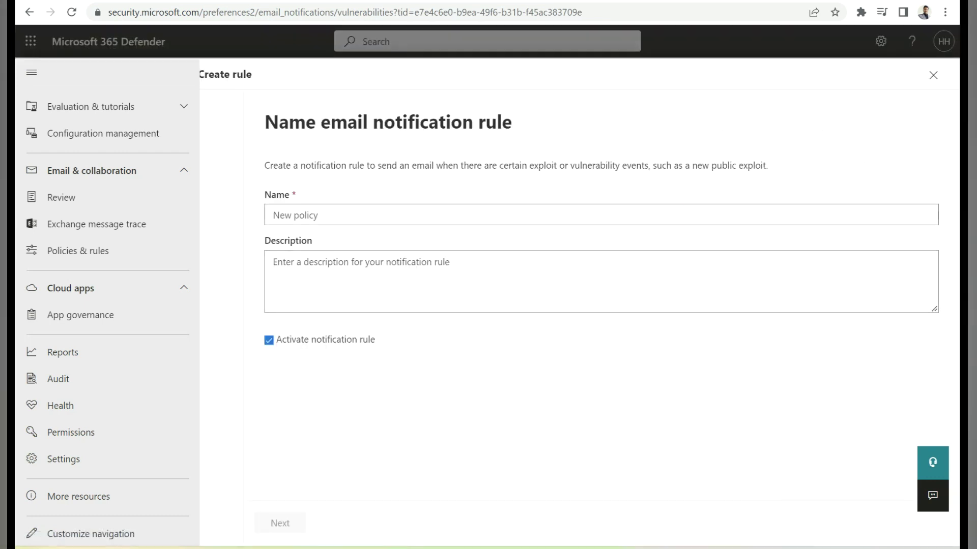
{"action": "type", "text": "test"}
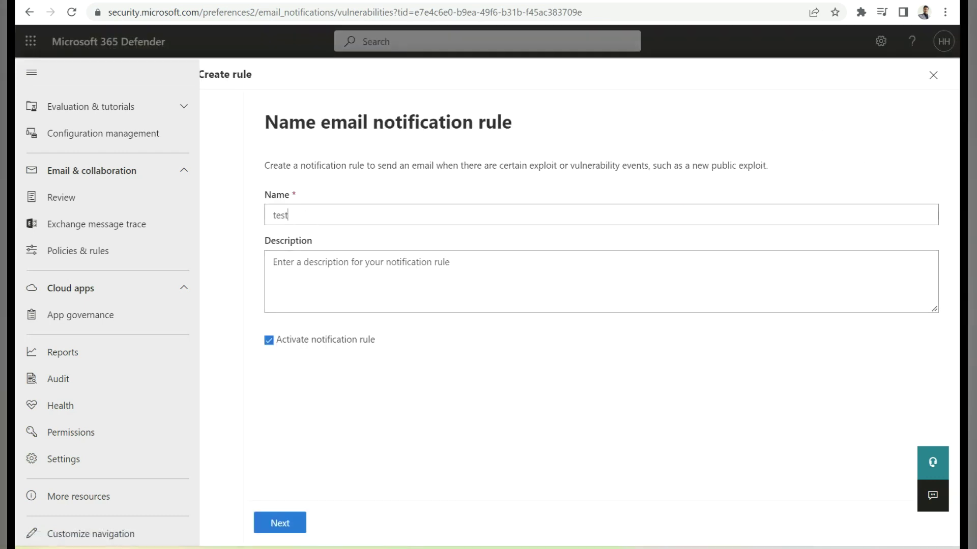
{"action": "left_click", "coordinate": [280, 522]}
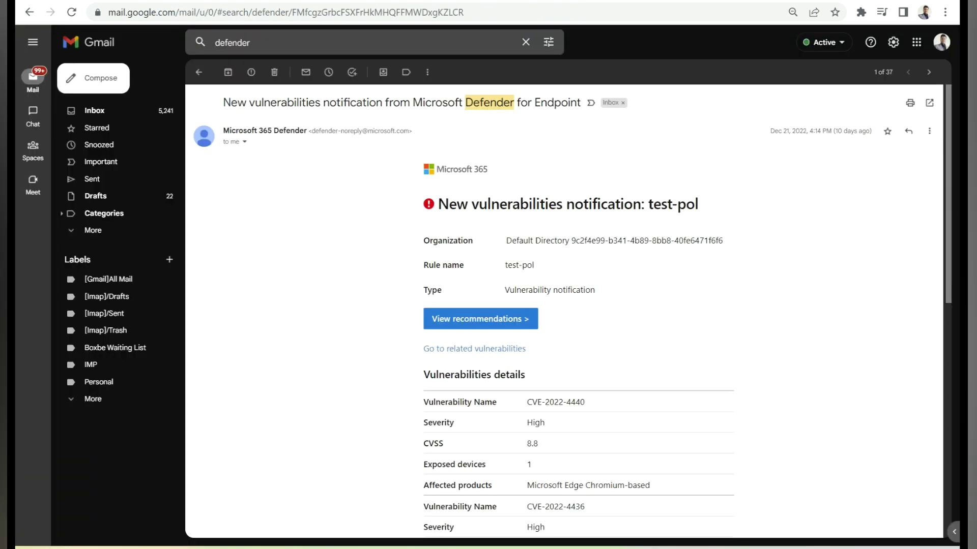
- Highlight the test-pol heading, the CVE-2022-4440 name and its affected product in the email
{"action": "left_click_drag", "start_coordinate": [699, 204], "coordinate": [433, 204]}
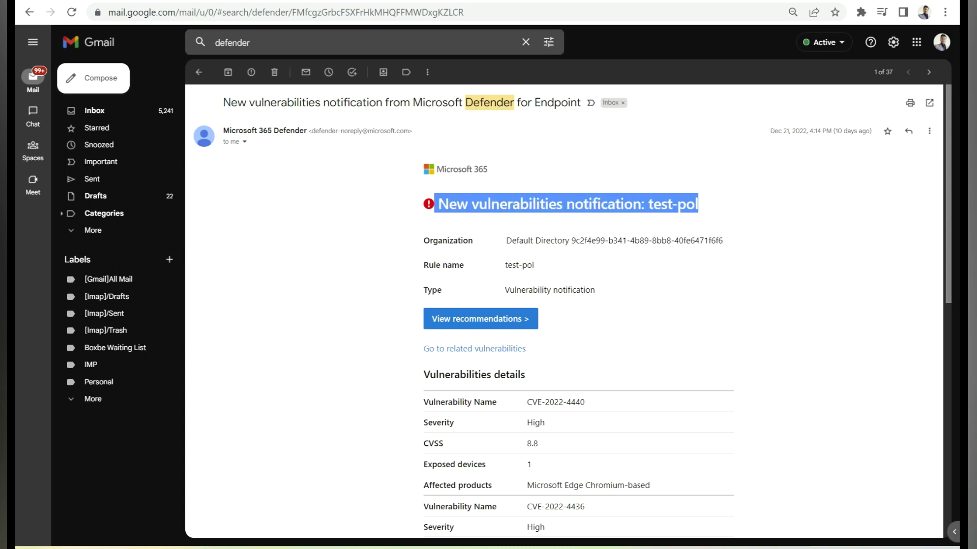
{"action": "scroll", "coordinate": [563, 310], "scroll_direction": "down", "scroll_amount": 5}
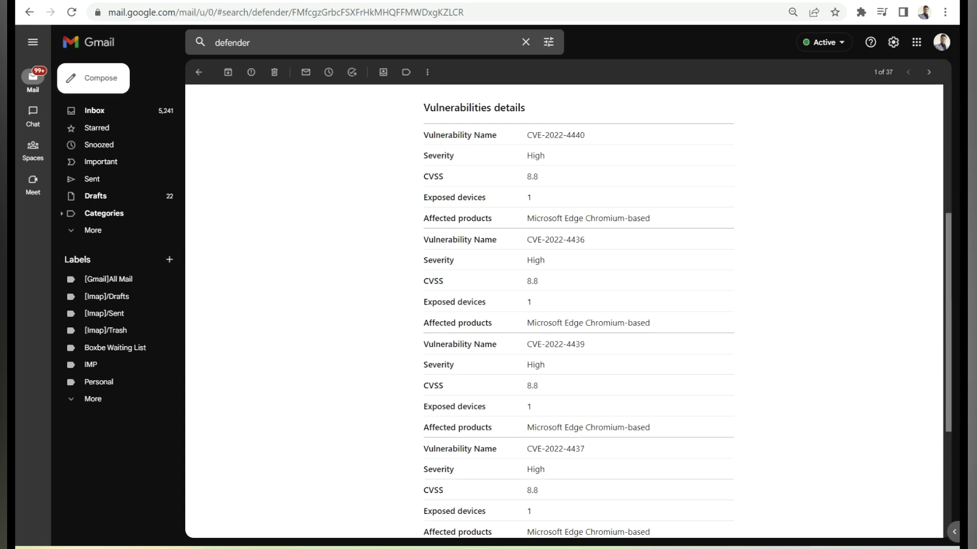
{"action": "scroll", "coordinate": [564, 311], "scroll_direction": "up", "scroll_amount": 1}
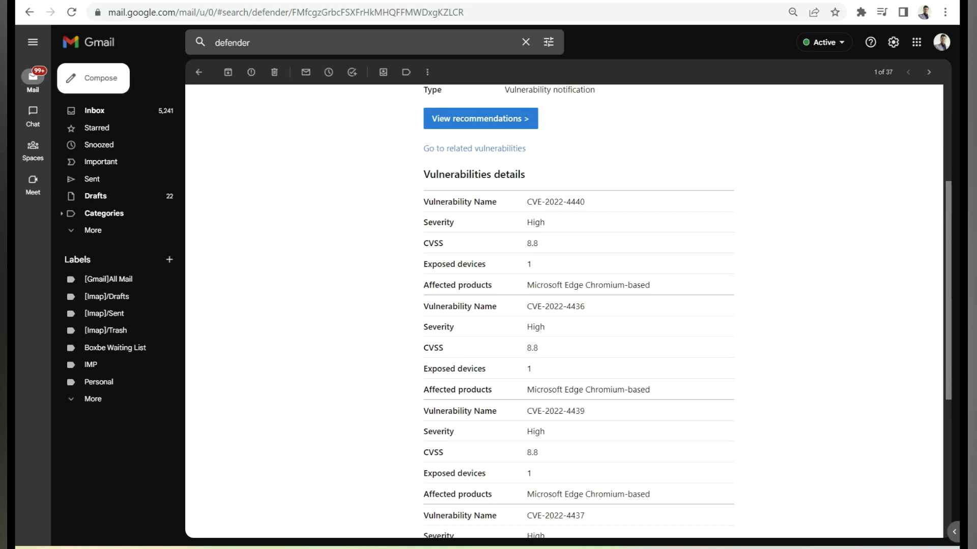
{"action": "left_click_drag", "start_coordinate": [585, 202], "coordinate": [527, 202]}
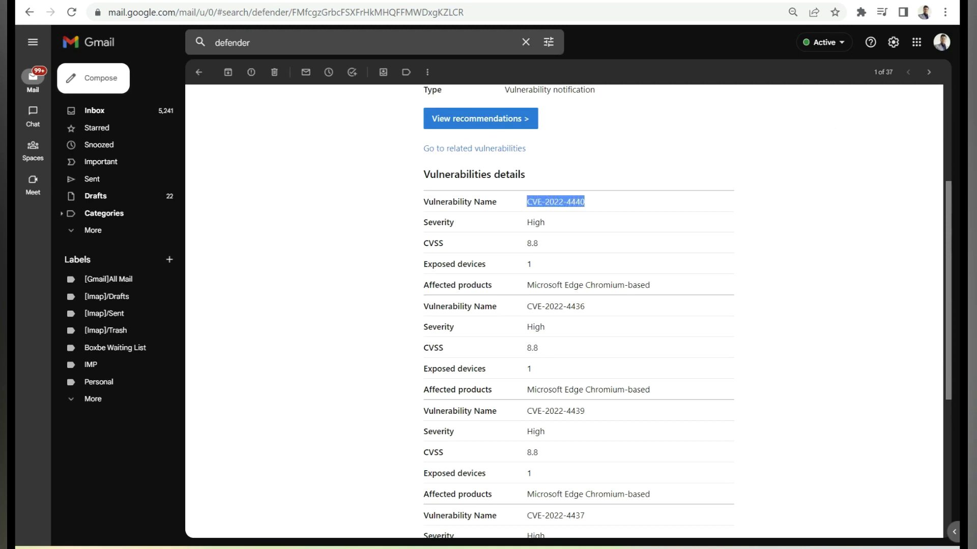
{"action": "mouse_move", "coordinate": [650, 286]}
{"action": "left_mouse_down"}
{"action": "mouse_move", "coordinate": [537, 285]}
{"action": "mouse_move", "coordinate": [650, 285]}
{"action": "left_mouse_up"}
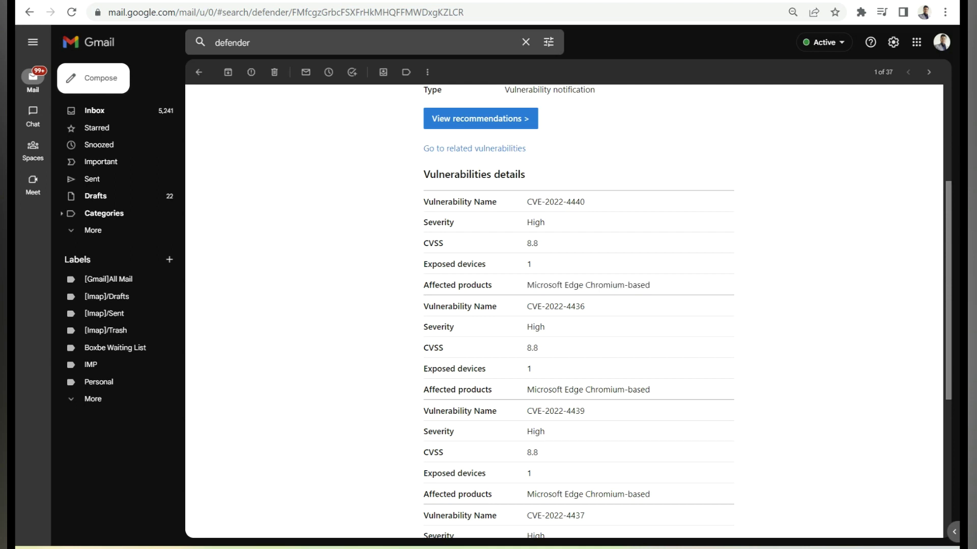
- Highlight CVE-2022-4436's High severity and exposed device count, then return to Defender
{"action": "left_click_drag", "start_coordinate": [544, 327], "coordinate": [527, 348]}
{"action": "scroll", "coordinate": [578, 311], "scroll_direction": "down", "scroll_amount": 1}
{"action": "left_click_drag", "start_coordinate": [532, 302], "coordinate": [526, 302]}
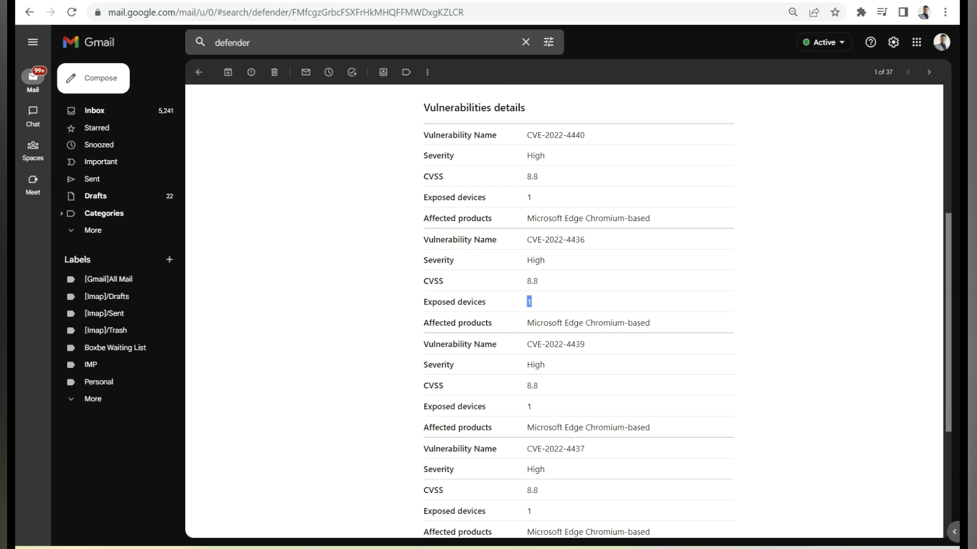
{"action": "scroll", "coordinate": [579, 311], "scroll_direction": "down", "scroll_amount": 2}
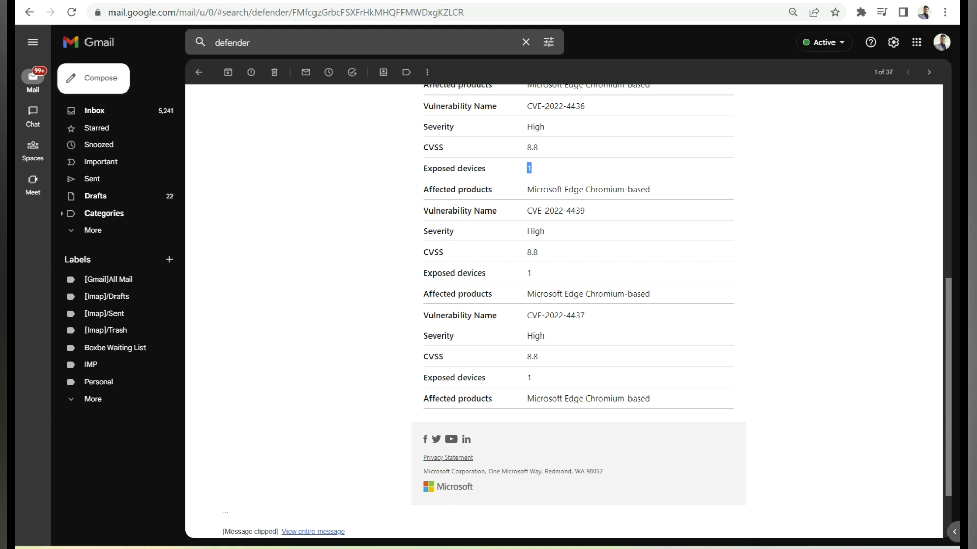
{"action": "key", "text": "ctrl+Tab"}
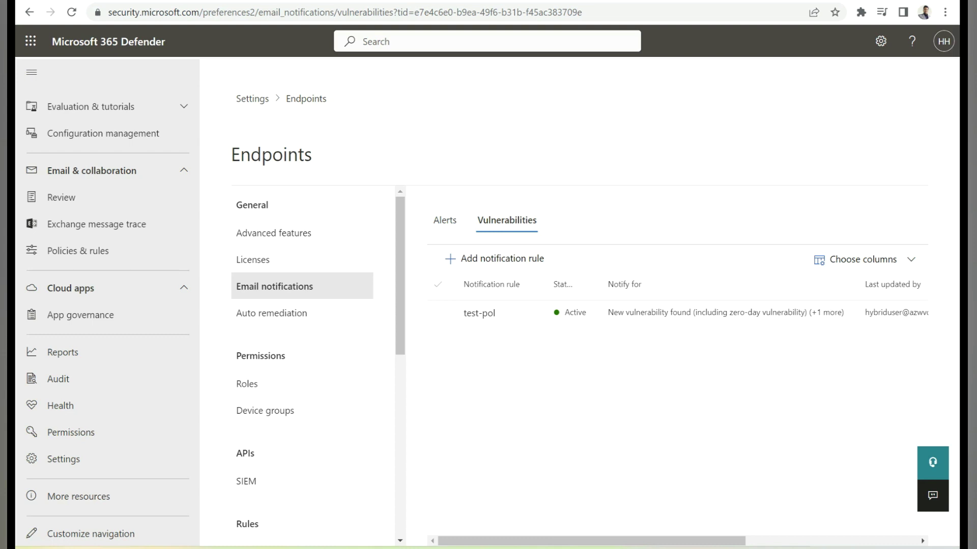